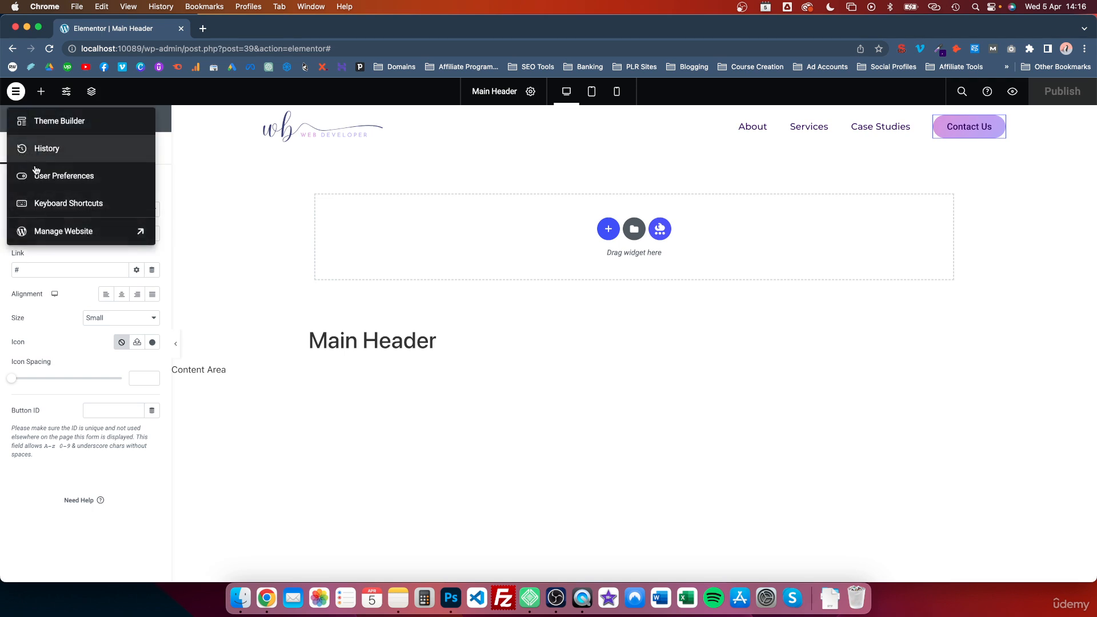
- Open the draft Privacy Policy page from the WordPress pages list and publish it
left_click(75, 228)
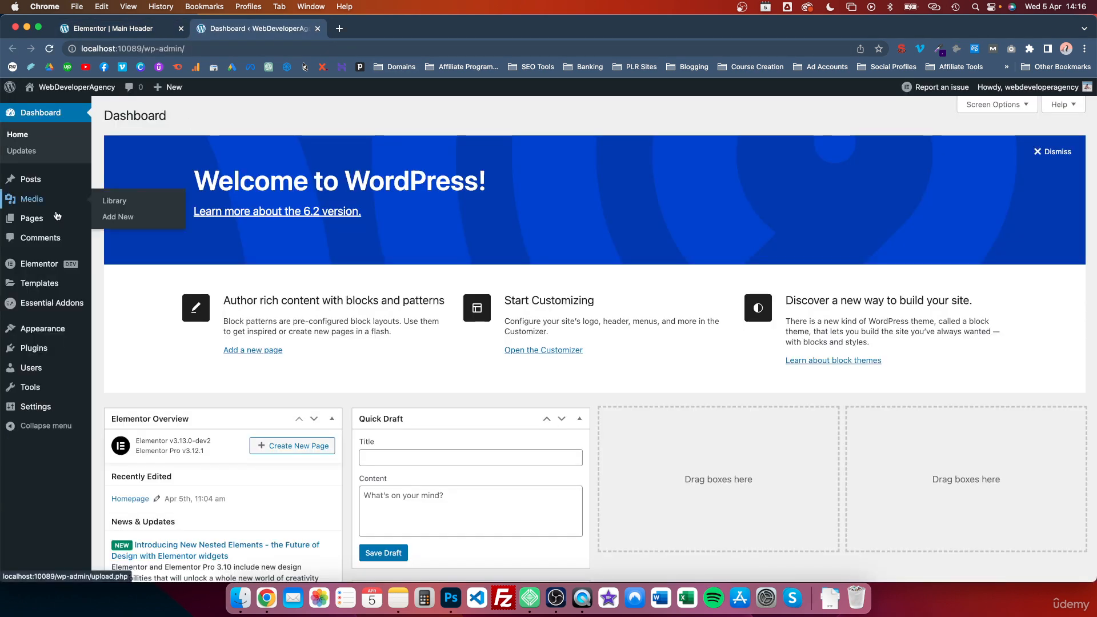
left_click(34, 221)
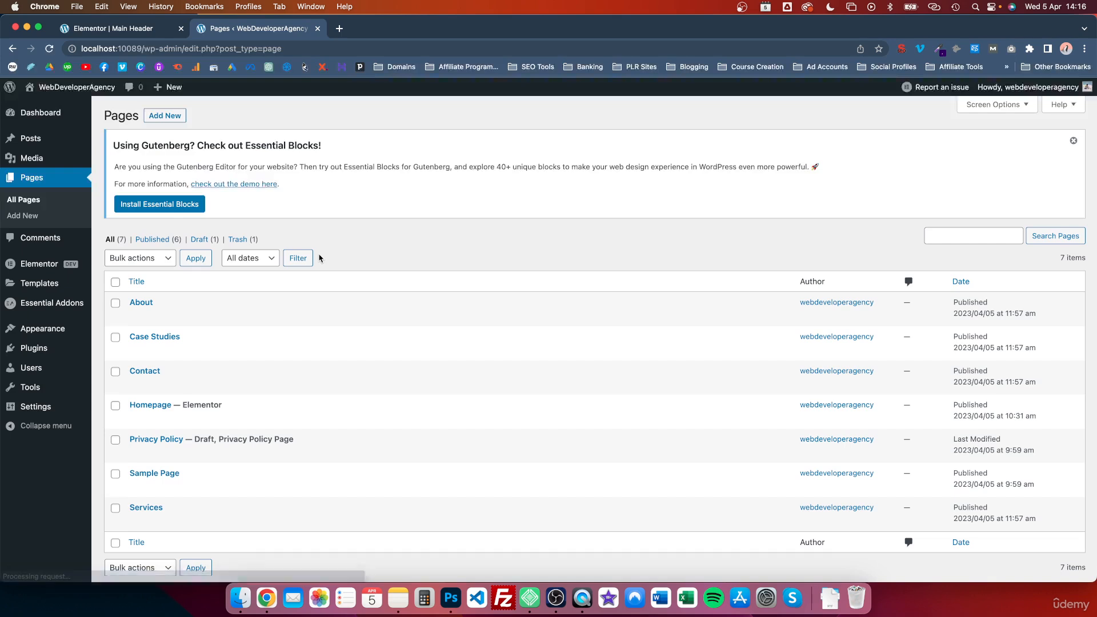
scroll(188, 311, "down", 1)
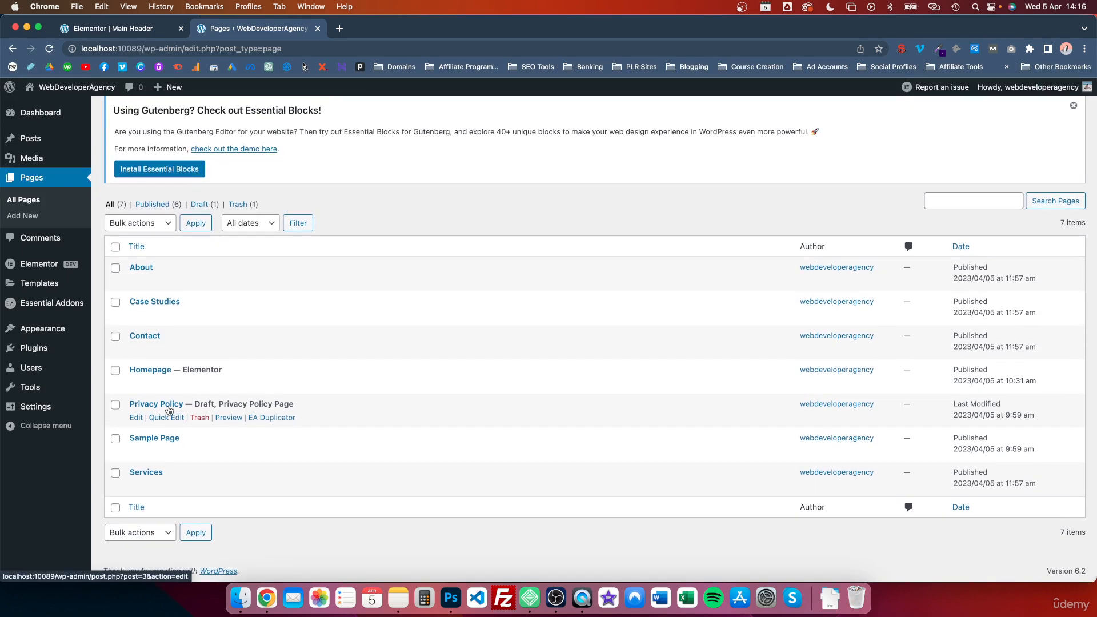
left_click(137, 419)
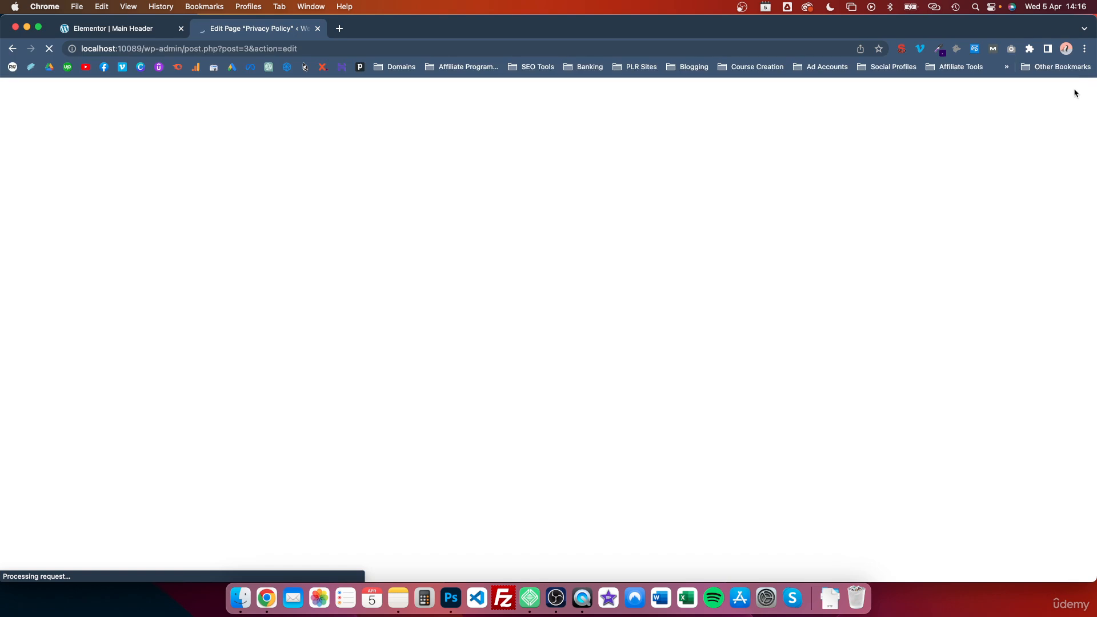
left_click(1023, 95)
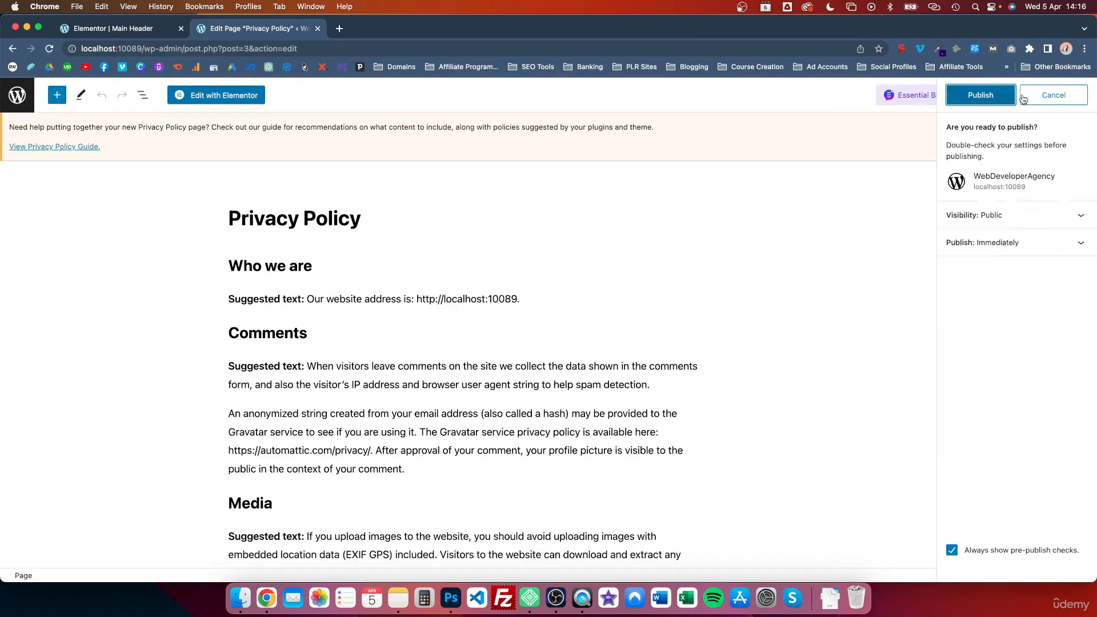
left_click(980, 95)
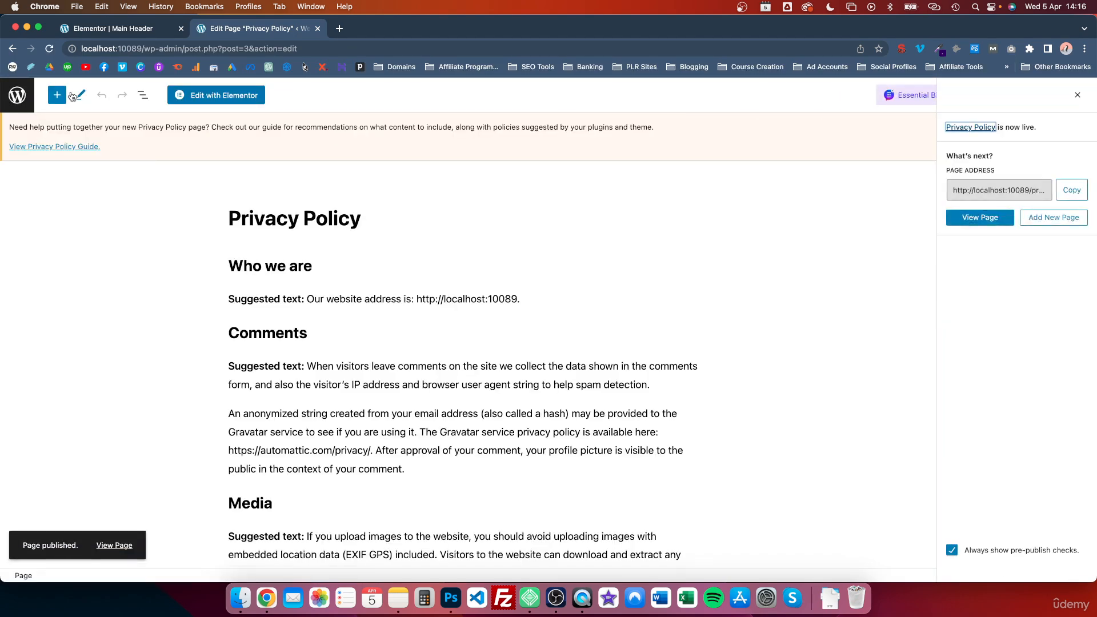
- Quick-edit the Sample Page, renaming its title to Terms & Conditions and changing its slug to match, then update it
left_click(19, 101)
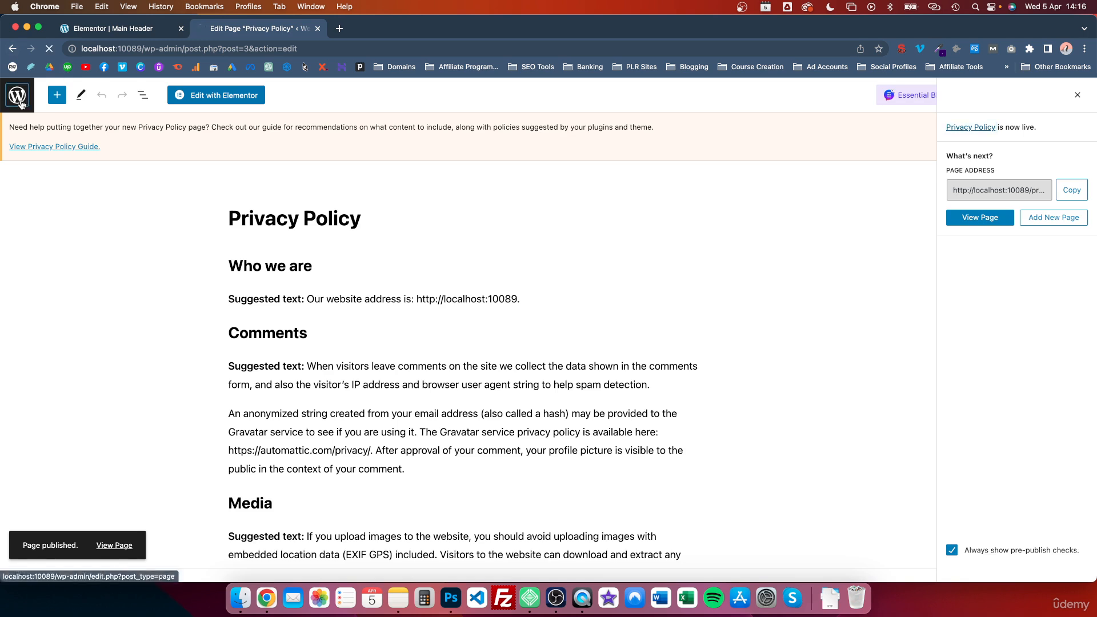
scroll(170, 421, "down", 1)
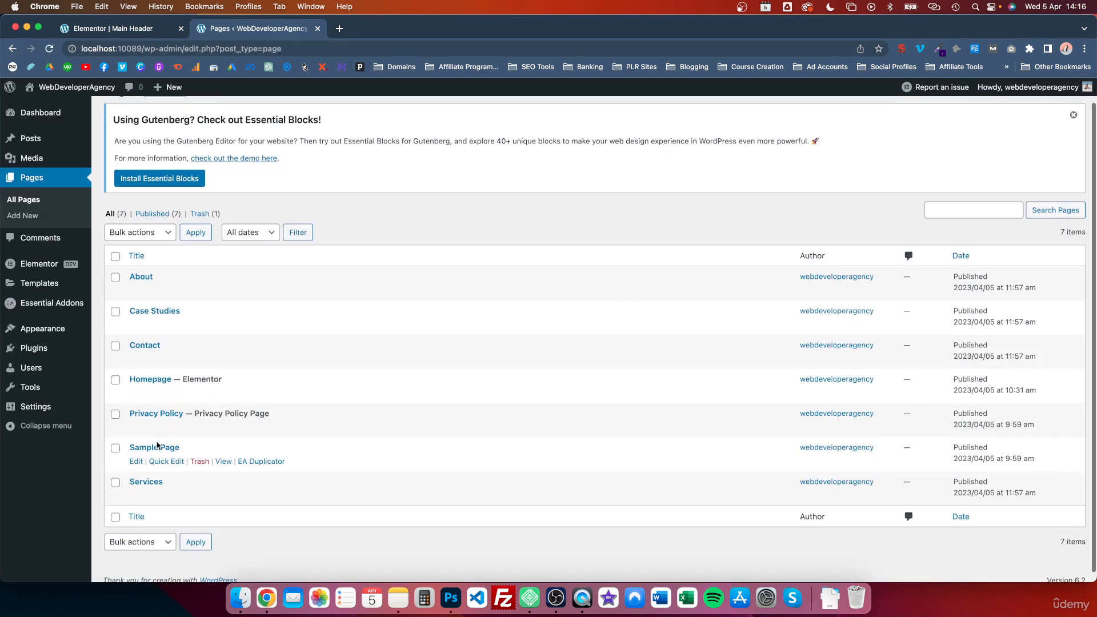
left_click(159, 464)
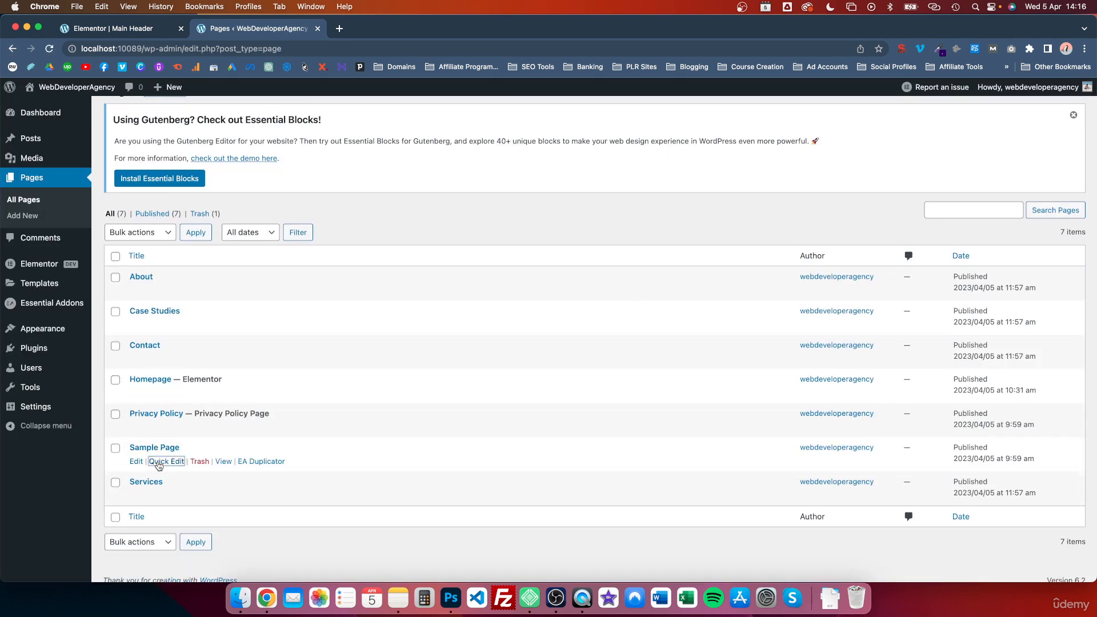
left_click_drag(225, 469, 155, 471)
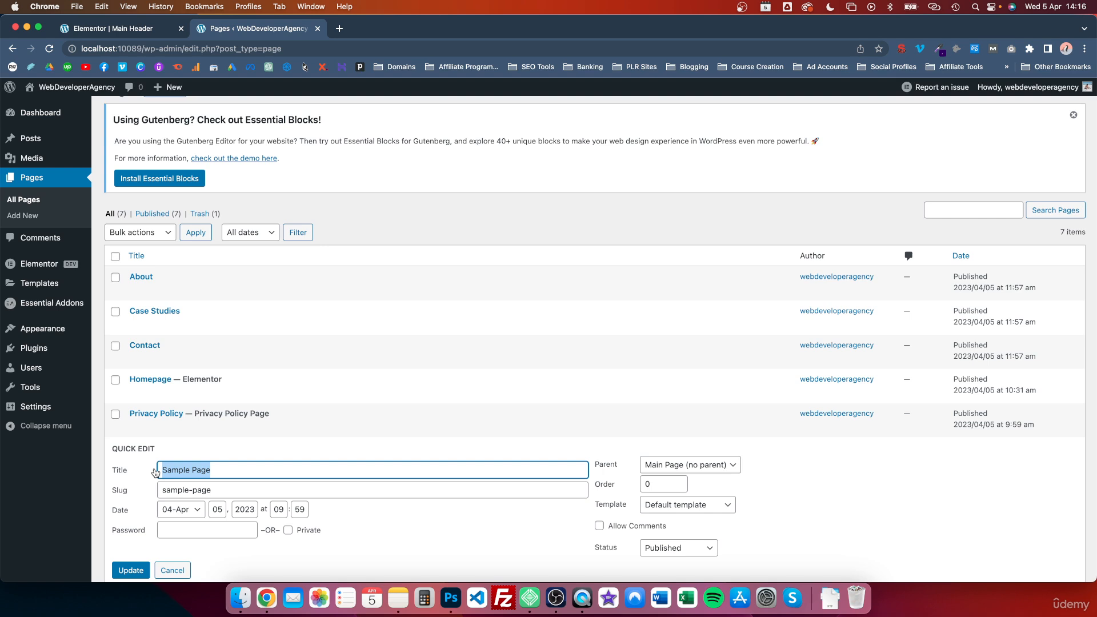
type("Terms & Conditions")
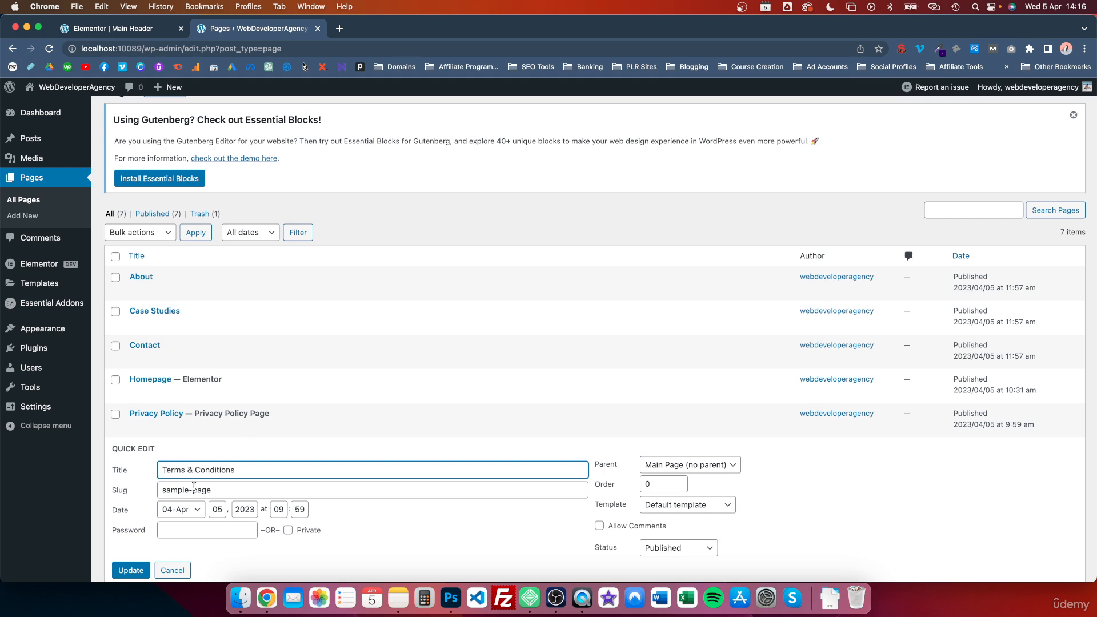
triple_click(194, 488)
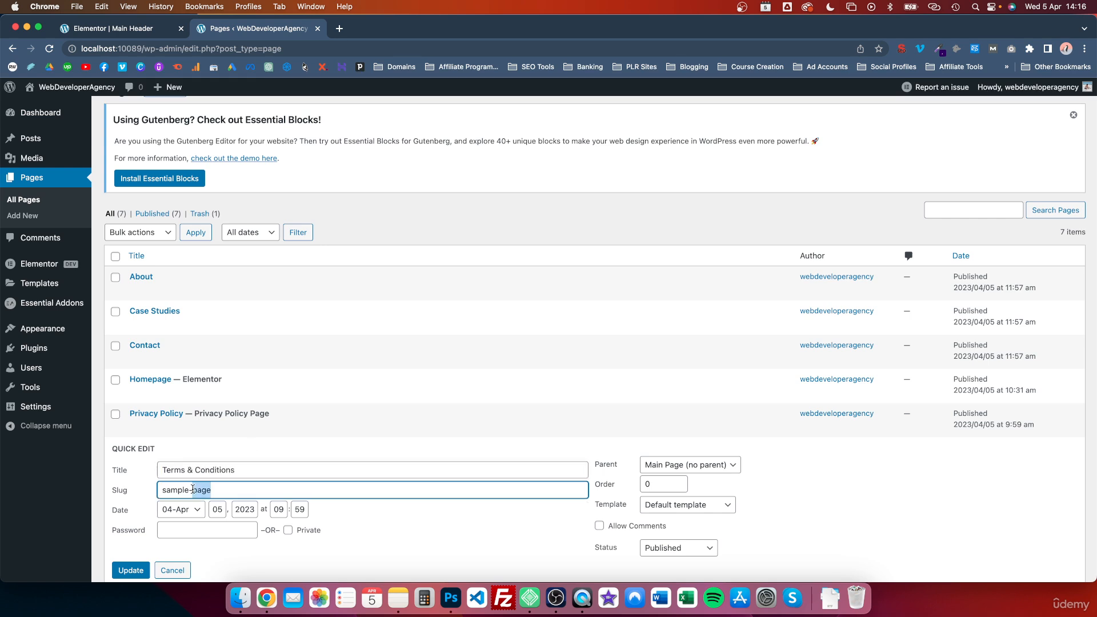
type("Ter")
left_click(130, 570)
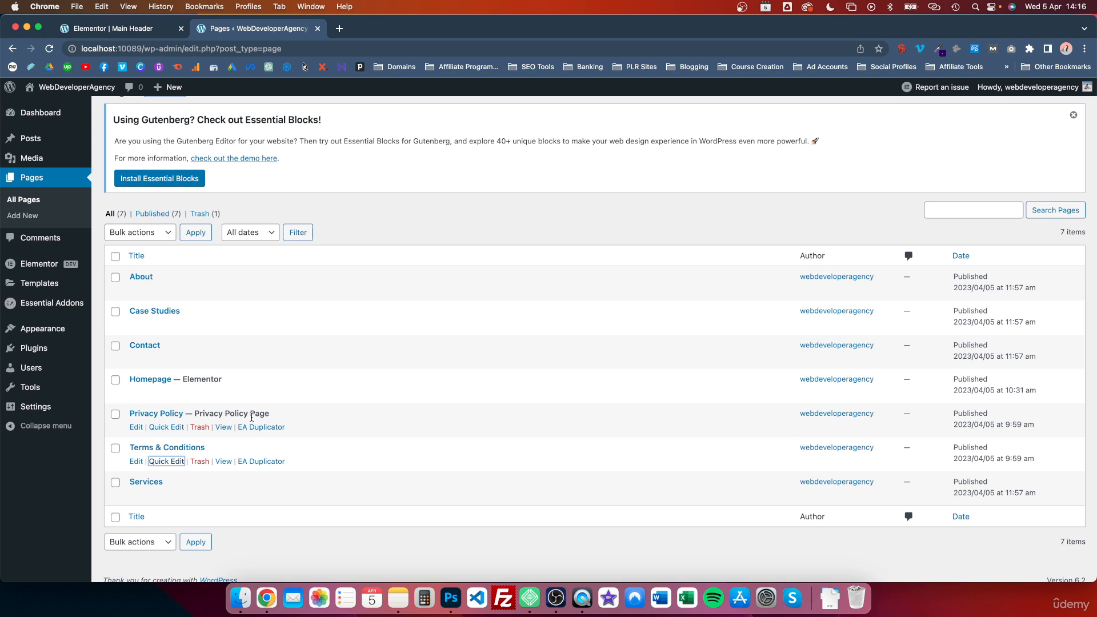
- Create a new menu named Footer Menu assigned to the Footer display location
mouse_move(68, 290)
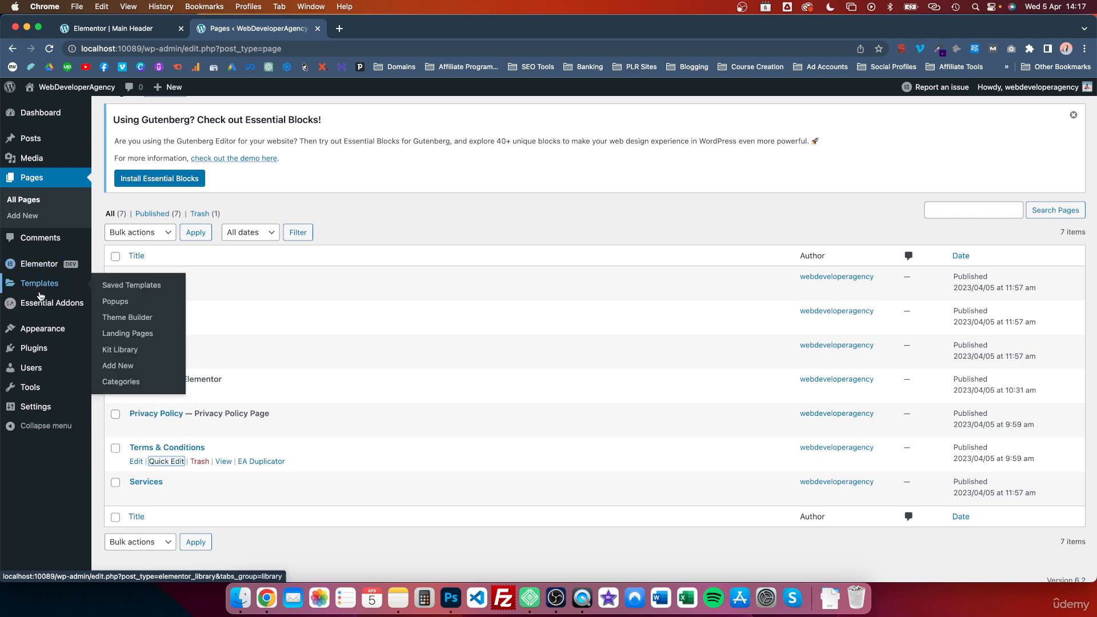
mouse_move(37, 332)
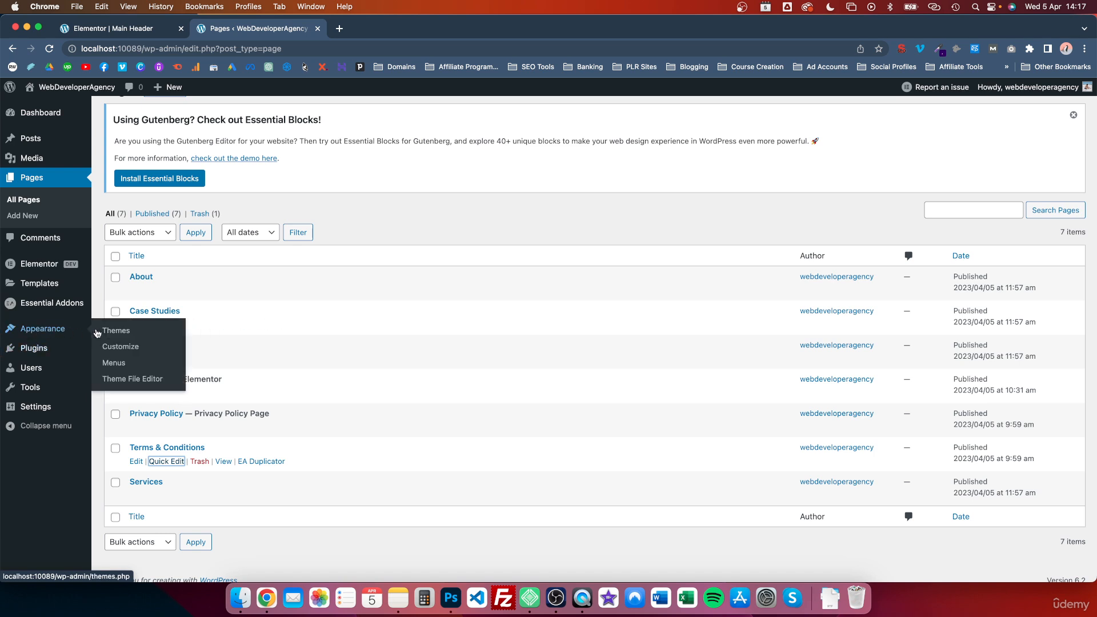
left_click(114, 363)
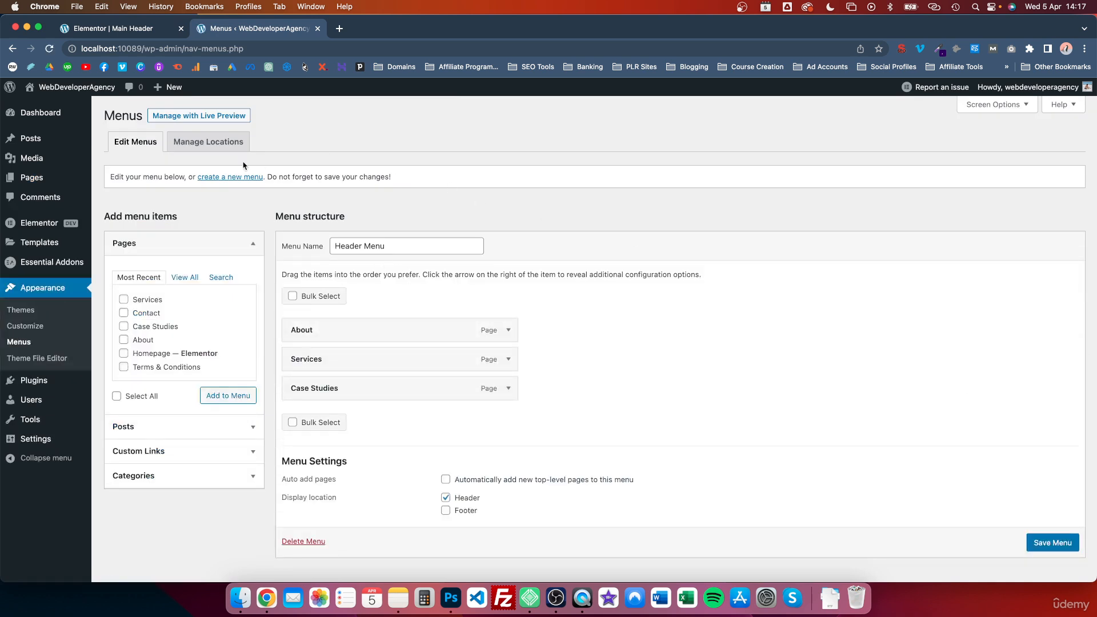
left_click(217, 178)
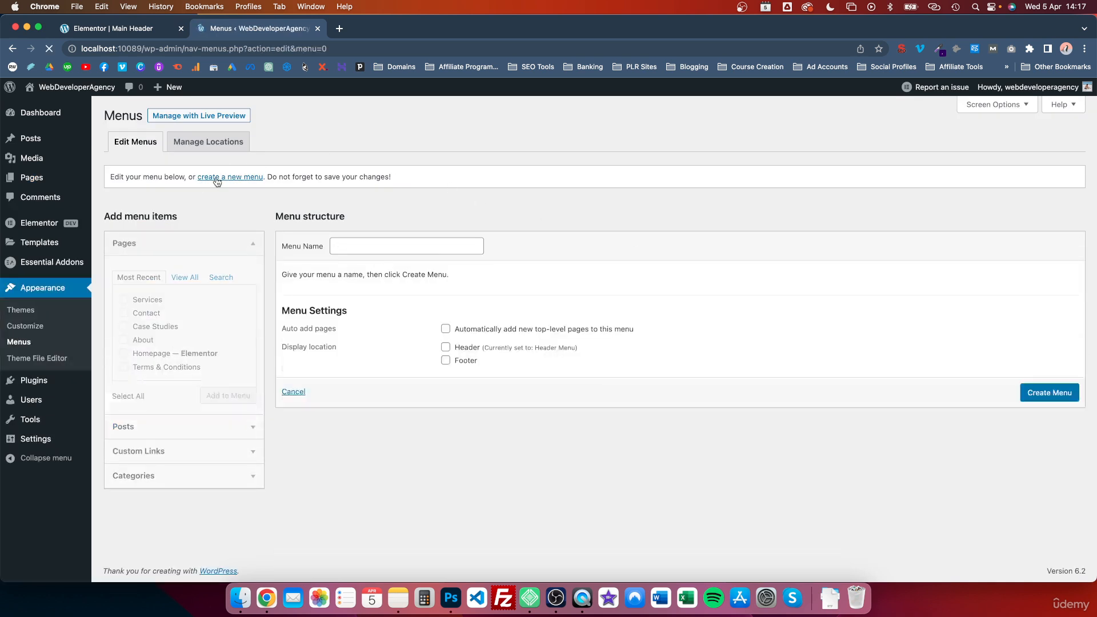
left_click(343, 242)
type("Foot")
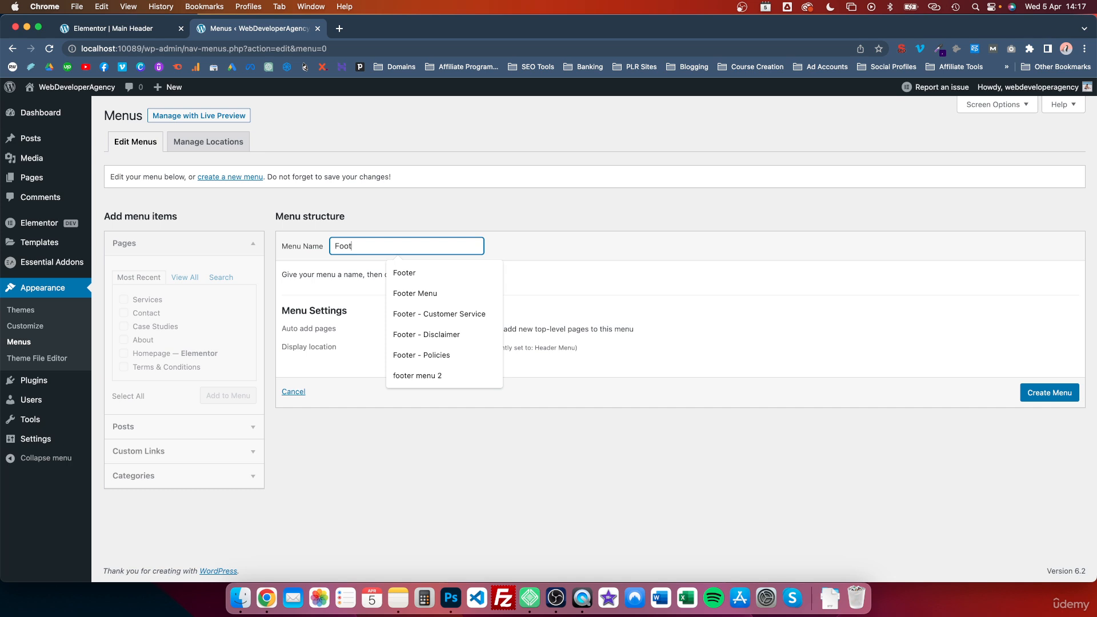
type("er Menu")
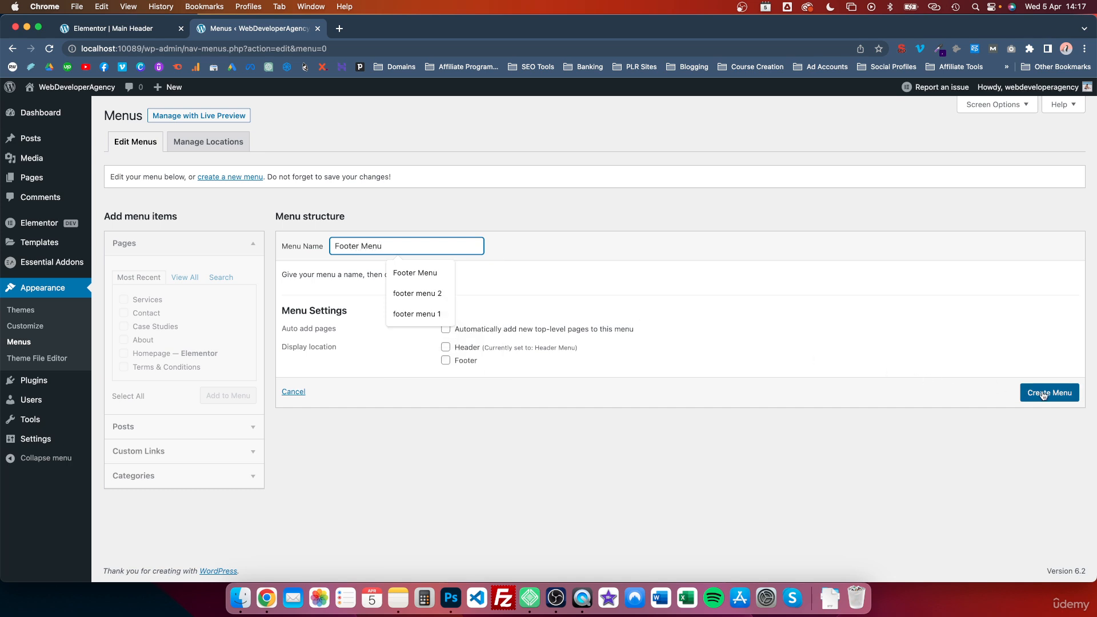
left_click(456, 362)
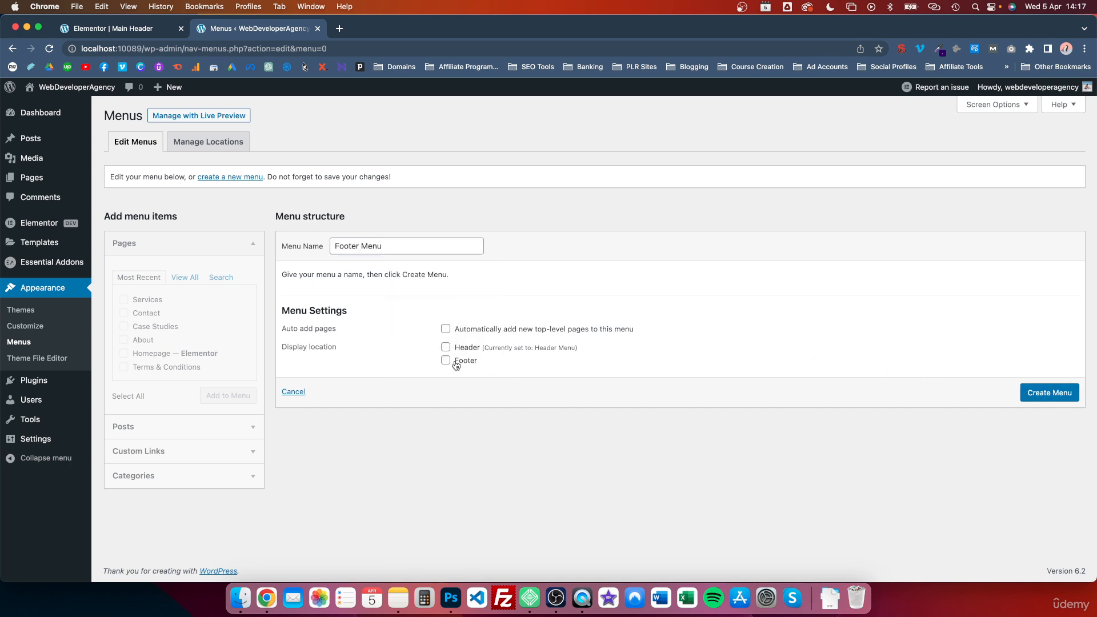
left_click(1022, 393)
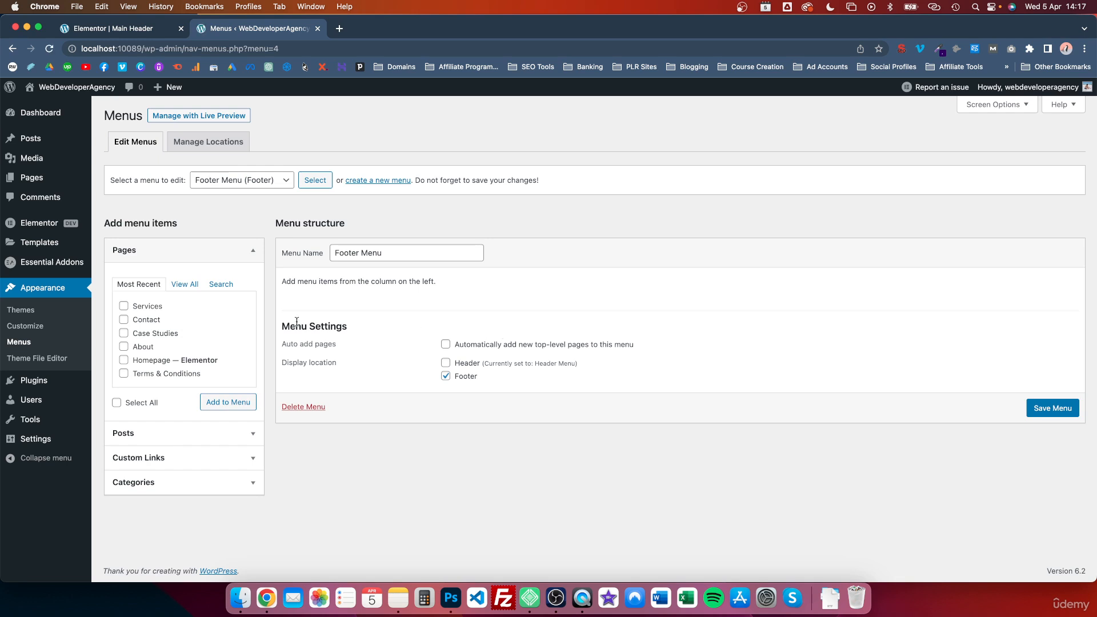
- Add the Privacy Policy and Terms & Conditions pages to the Footer Menu, put Terms & Conditions first, and save
left_click(185, 284)
left_click(135, 321)
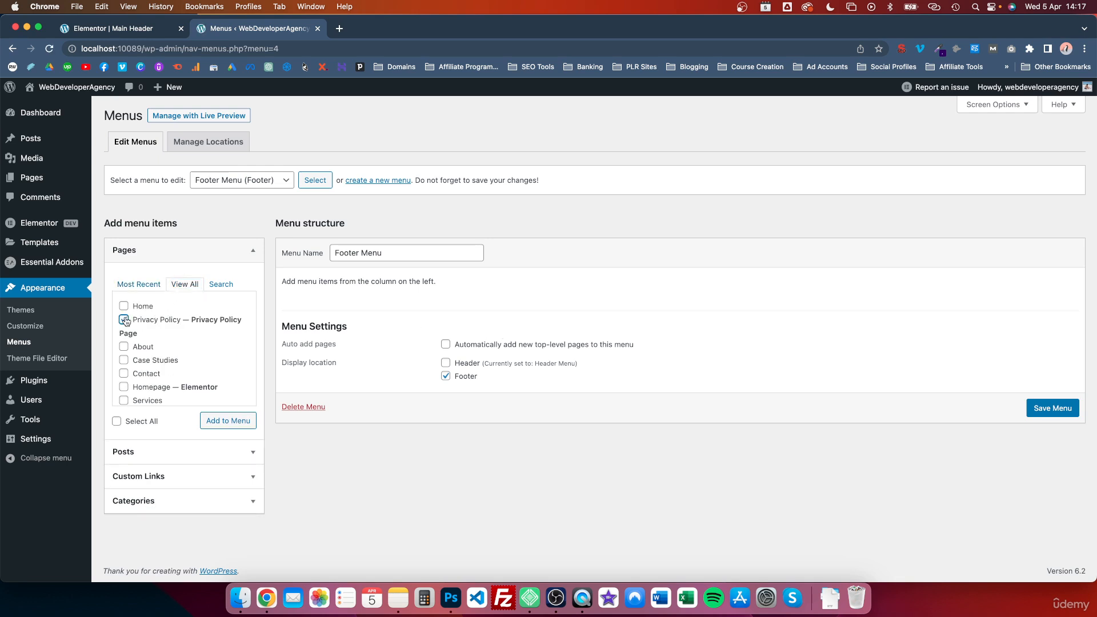
scroll(140, 338, "down", 2)
left_click(124, 392)
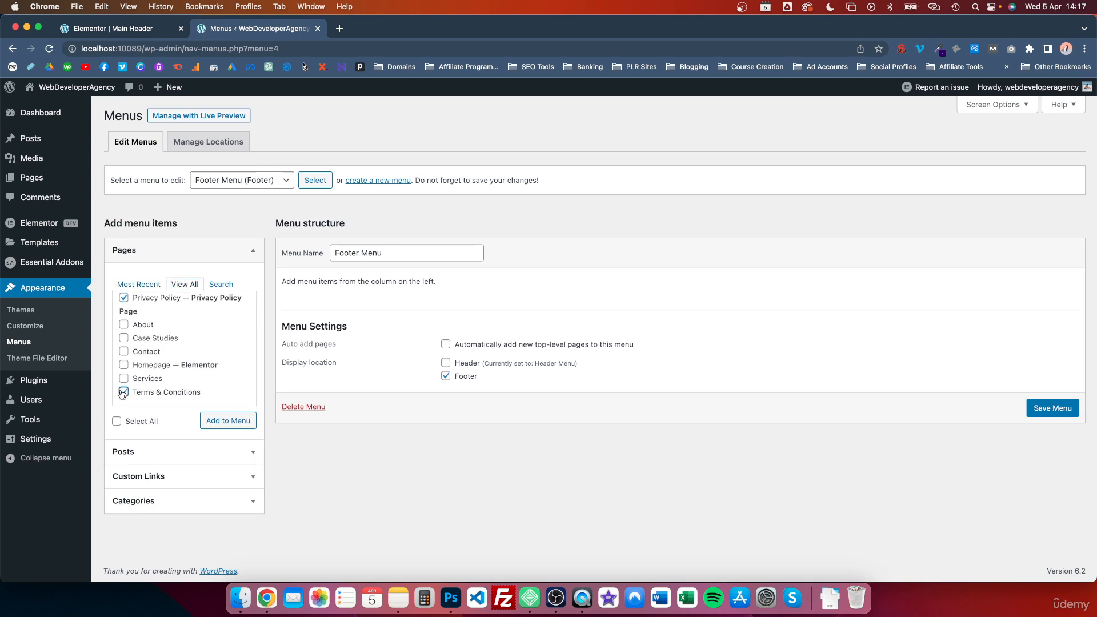
left_click(228, 420)
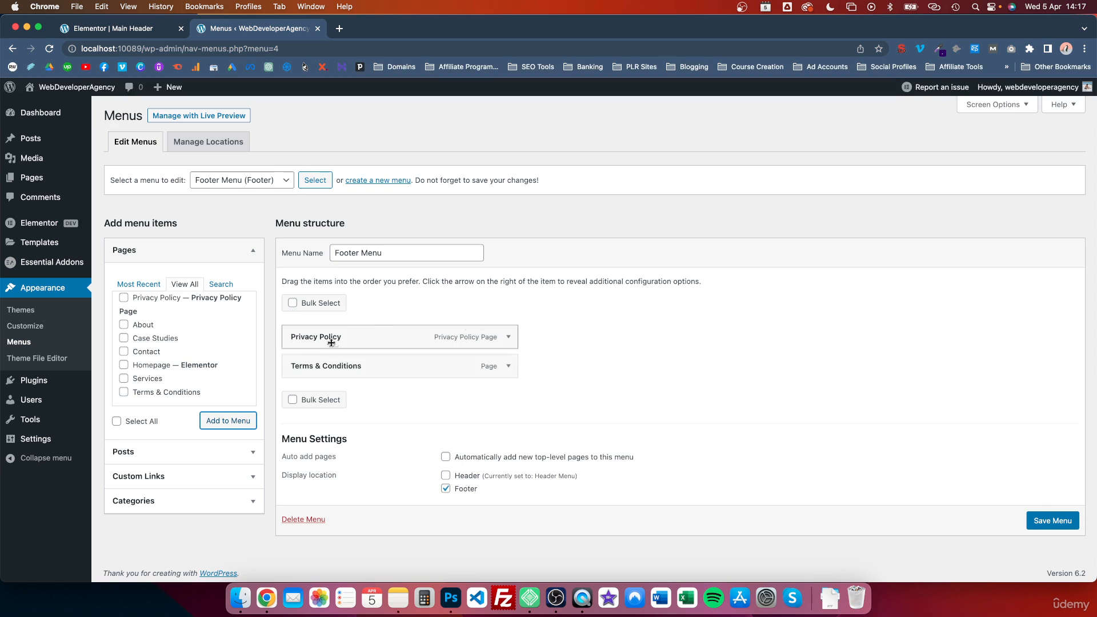
left_click_drag(318, 366, 316, 331)
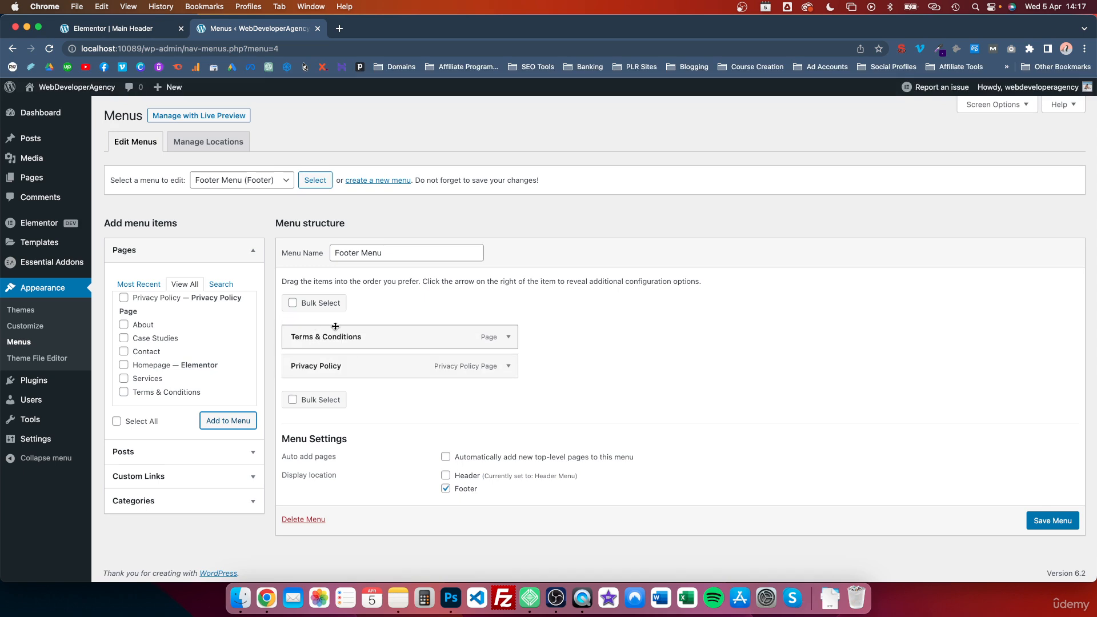
left_click(1057, 529)
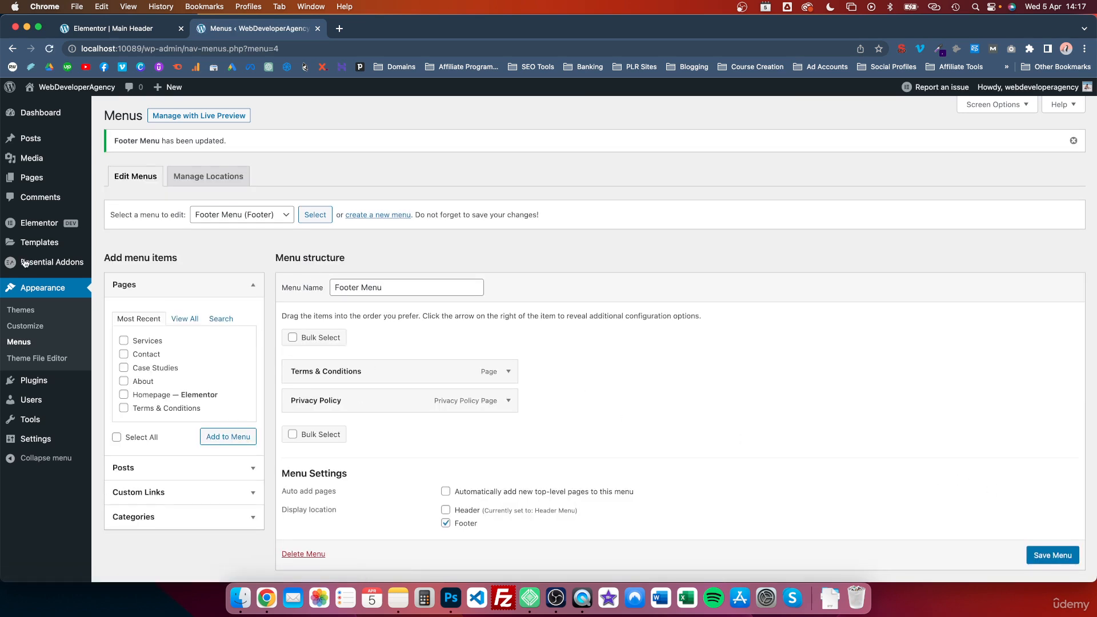
- Create a new Elementor template of type Footer named Footer Menu
mouse_move(24, 229)
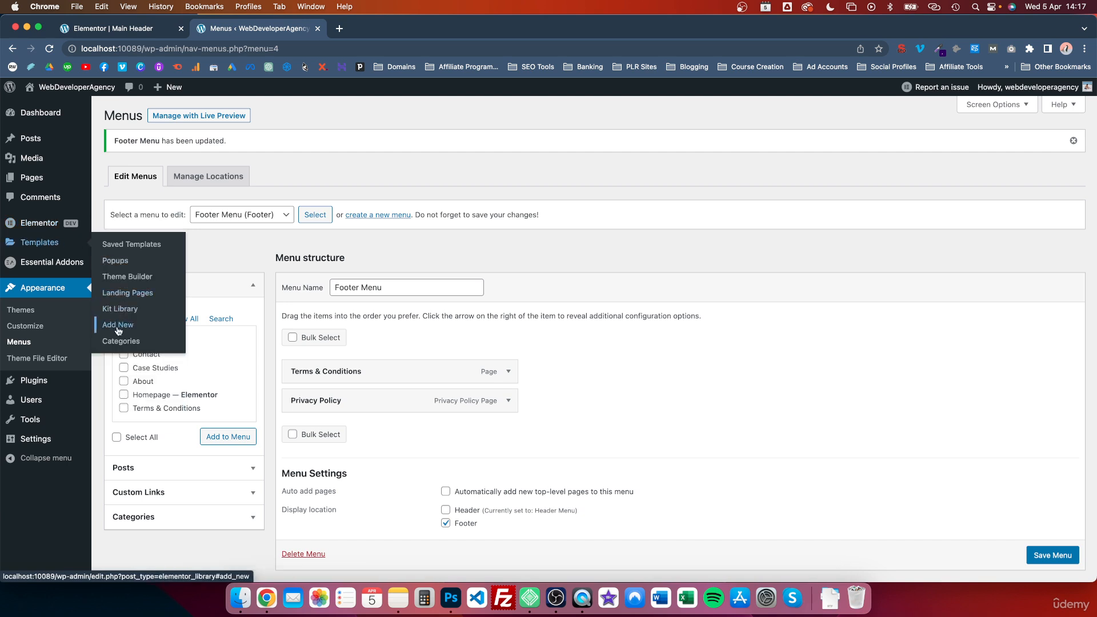
left_click(118, 330)
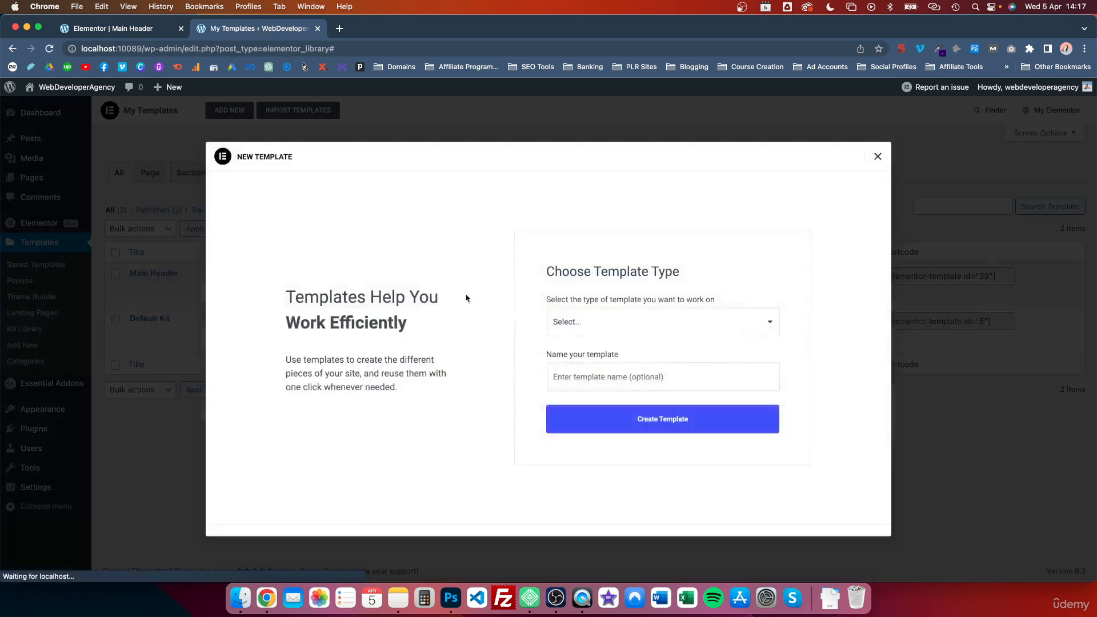
left_click(654, 322)
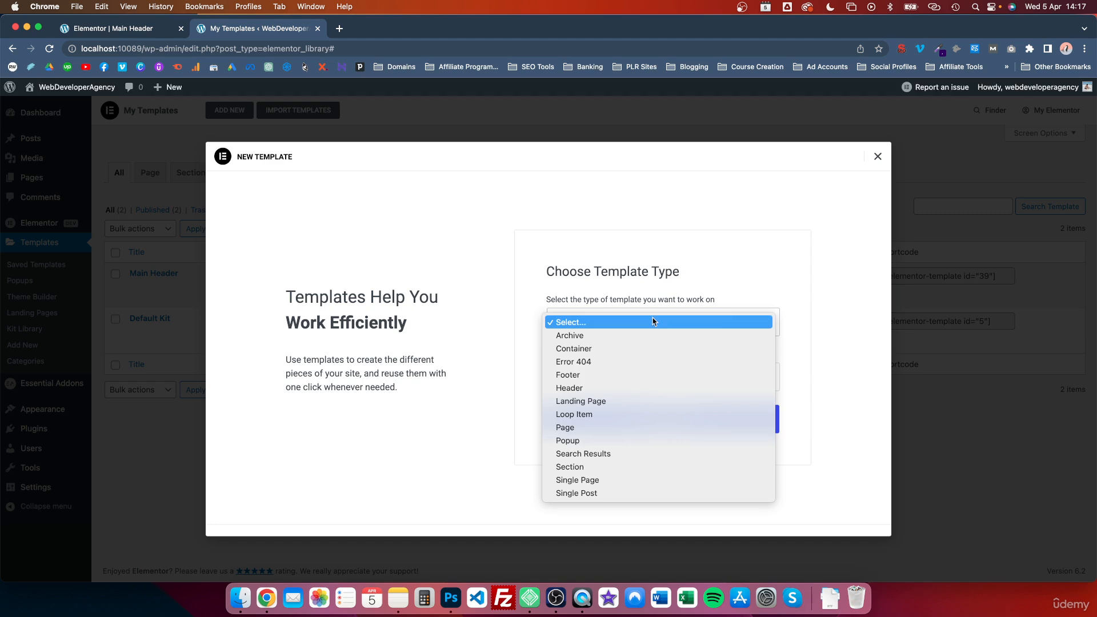
left_click(584, 375)
left_click(588, 378)
type("Footer Menu")
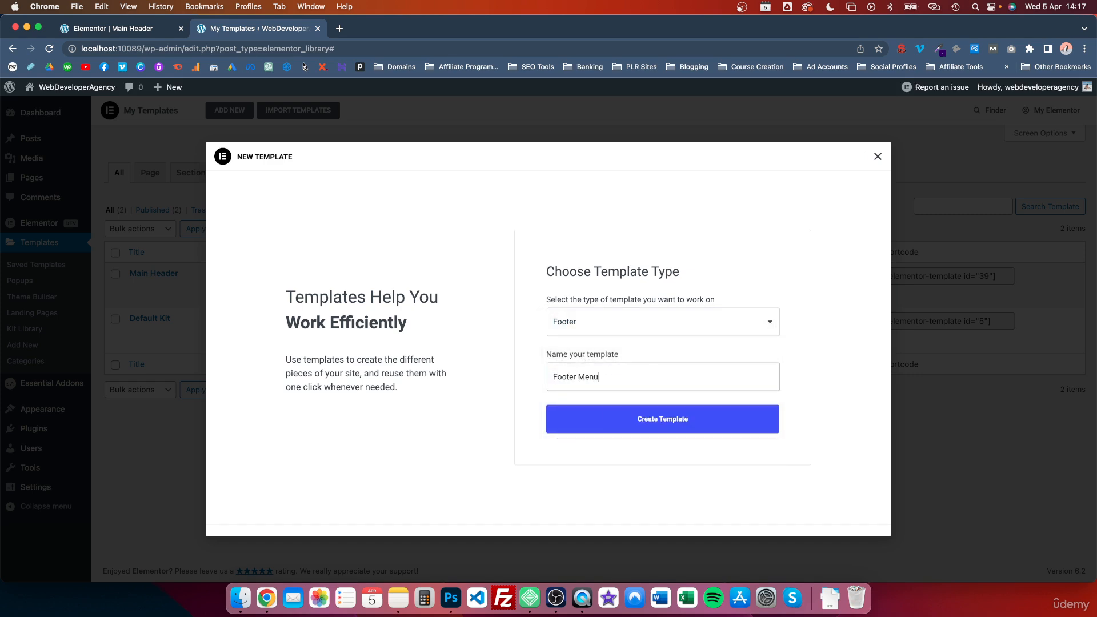
left_click(650, 426)
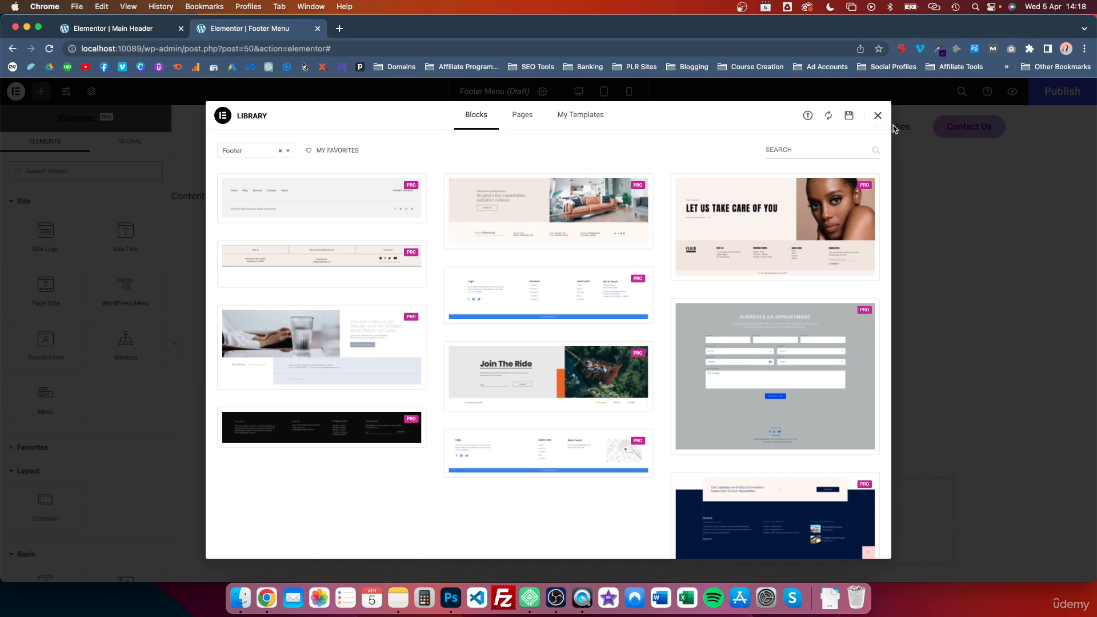
- Dismiss the template library and add a container to the footer template's canvas
left_click(877, 116)
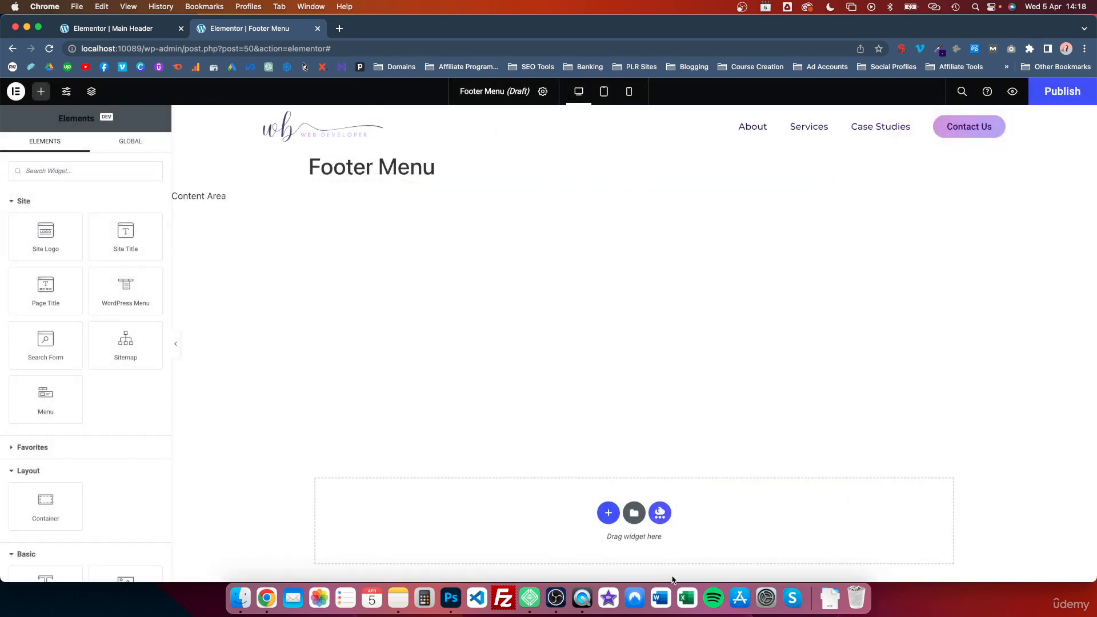
scroll(577, 448, "down", 1)
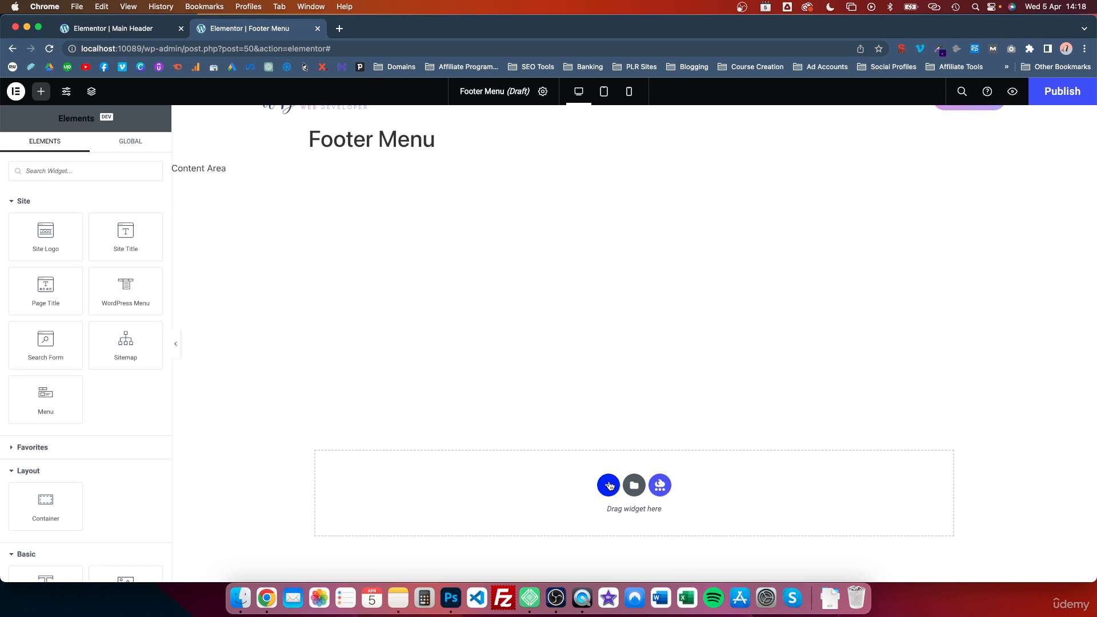
left_click(608, 486)
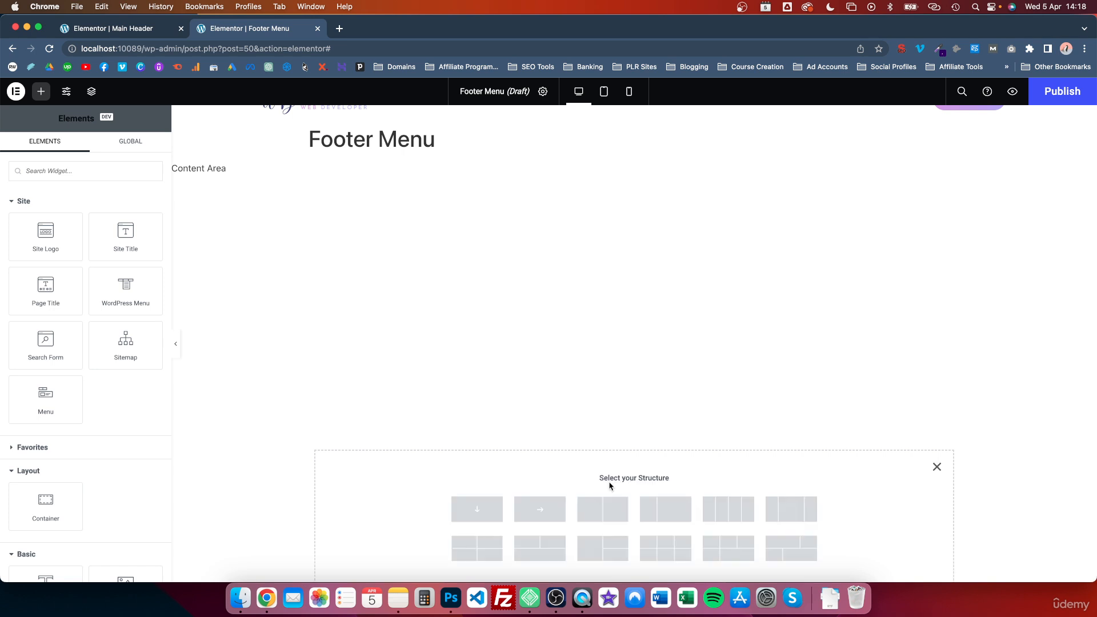
left_click(545, 514)
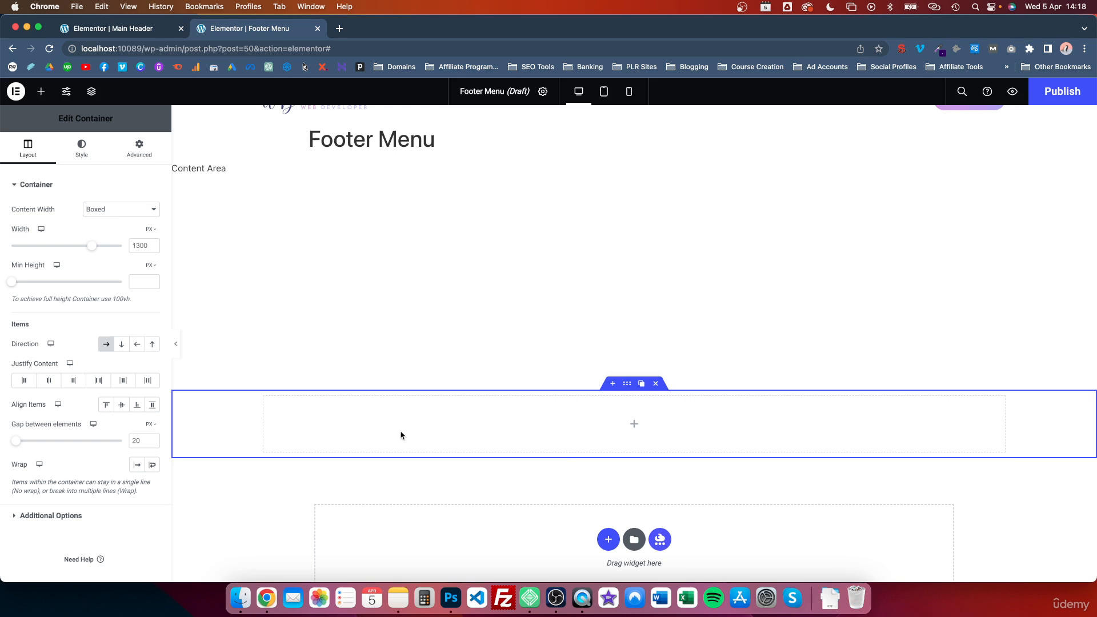
- Add a Site Logo widget into the footer container
scroll(401, 436, "down", 2)
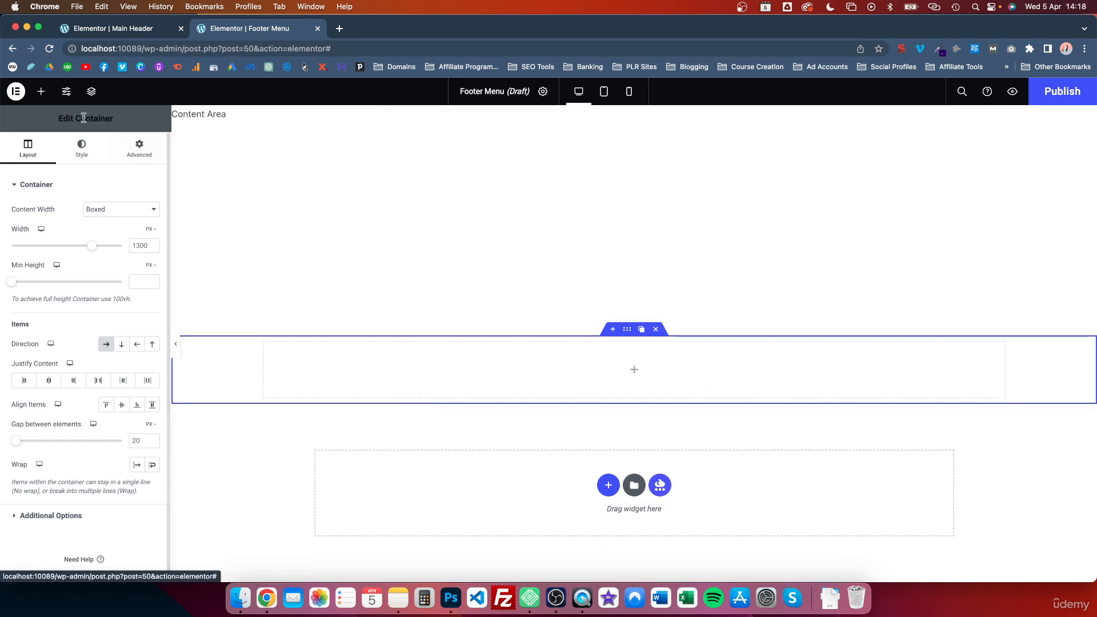
left_click(41, 92)
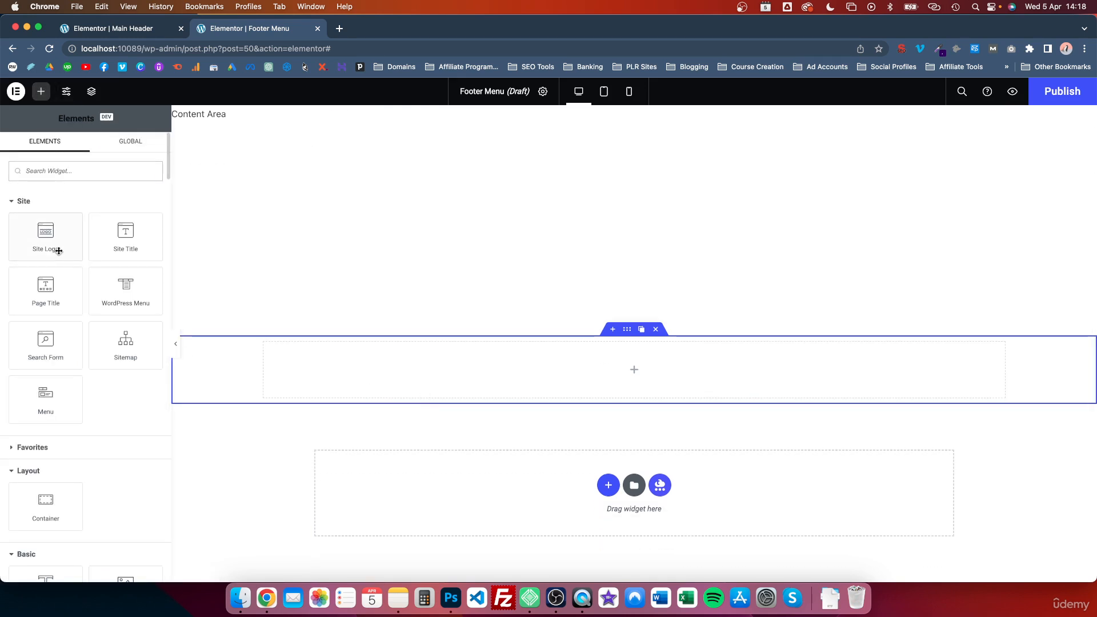
left_click_drag(50, 242, 357, 374)
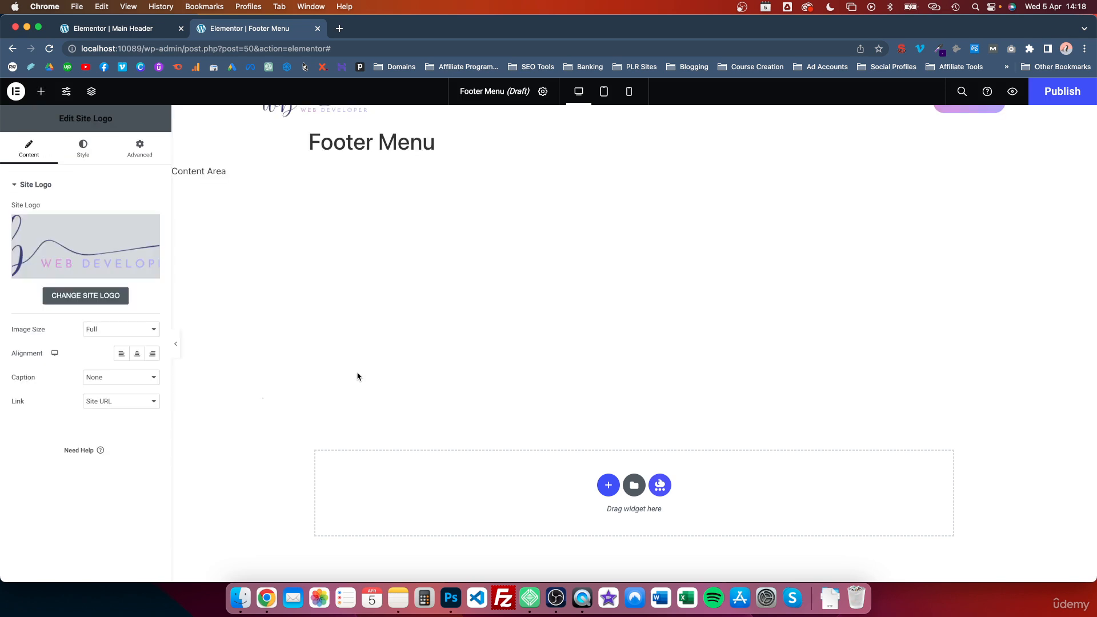
- Add a WordPress Menu widget beside the logo in the same container, showing the Footer Menu
left_click(41, 93)
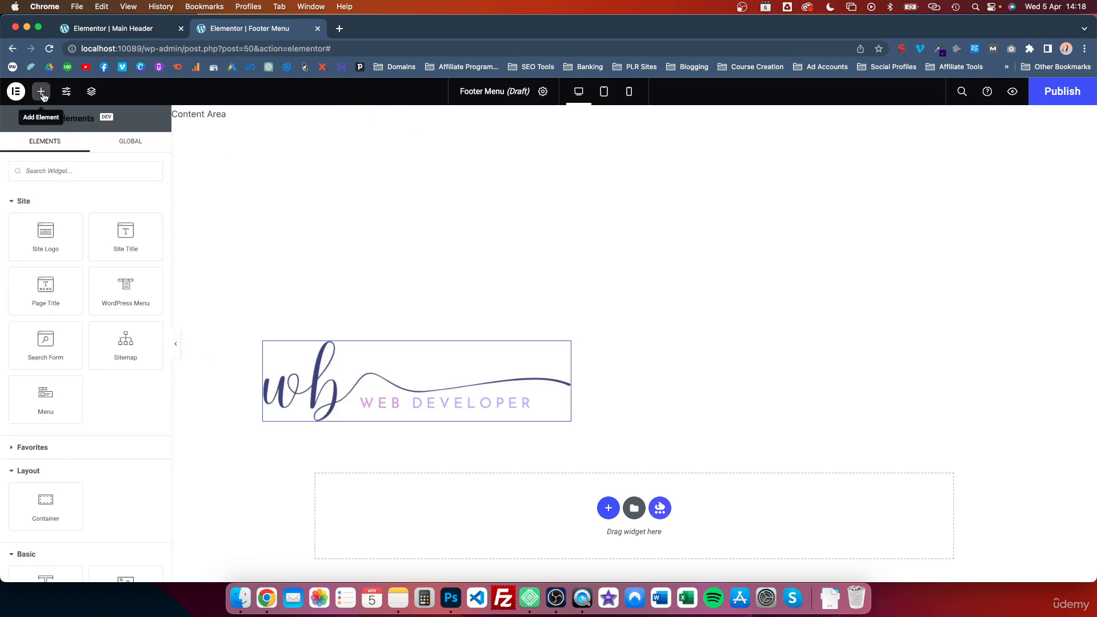
left_click_drag(127, 299, 573, 387)
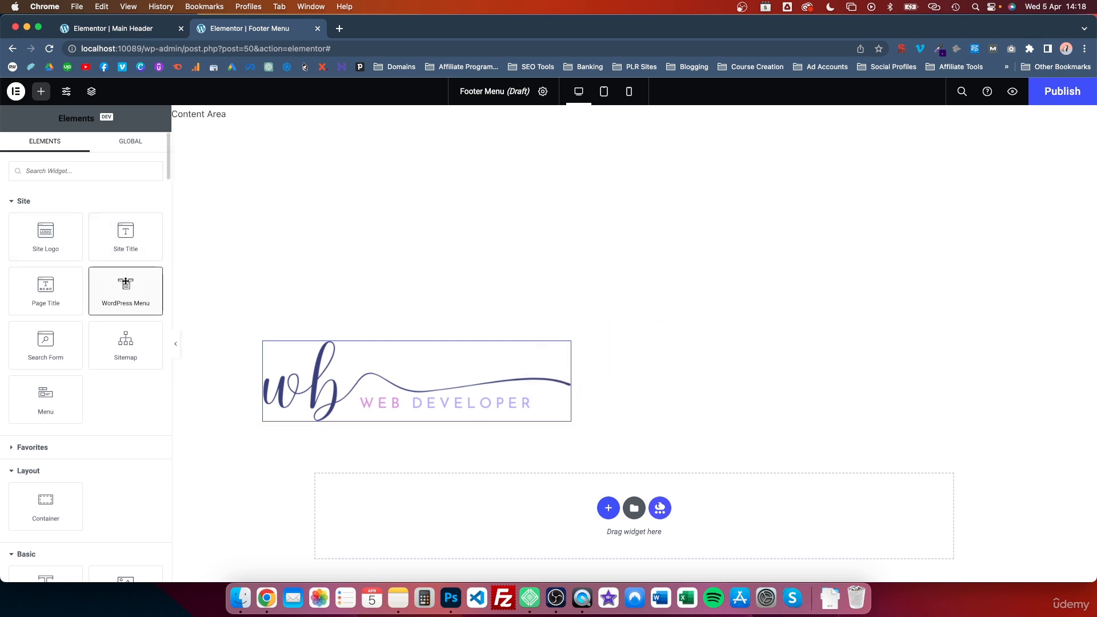
left_click_drag(125, 284, 573, 372)
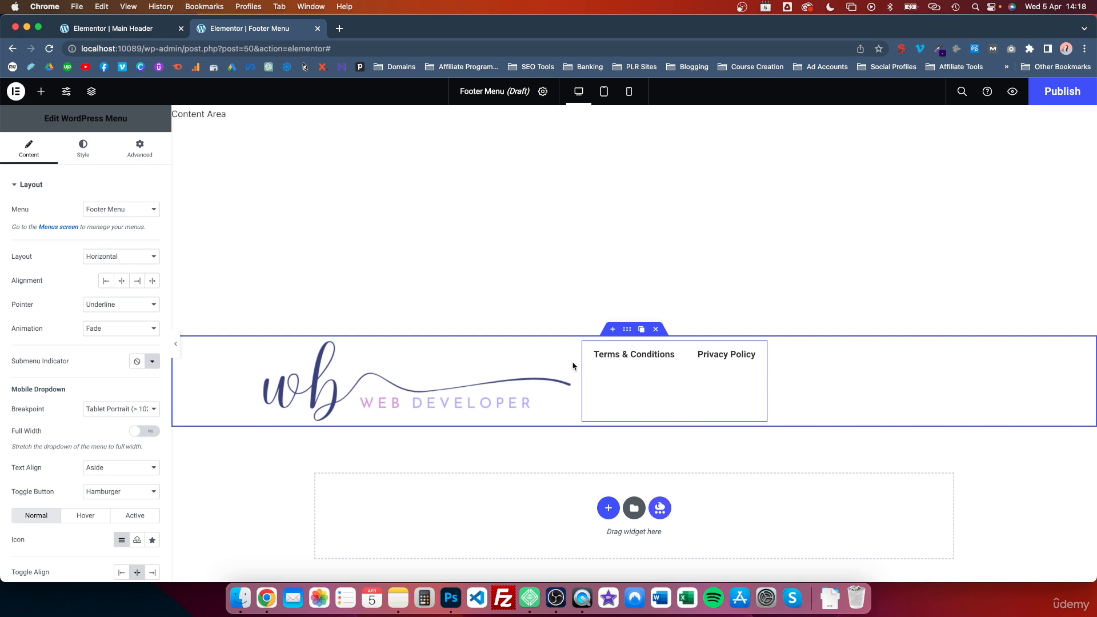
- Set the site logo's image width to 180 px
left_click(451, 382)
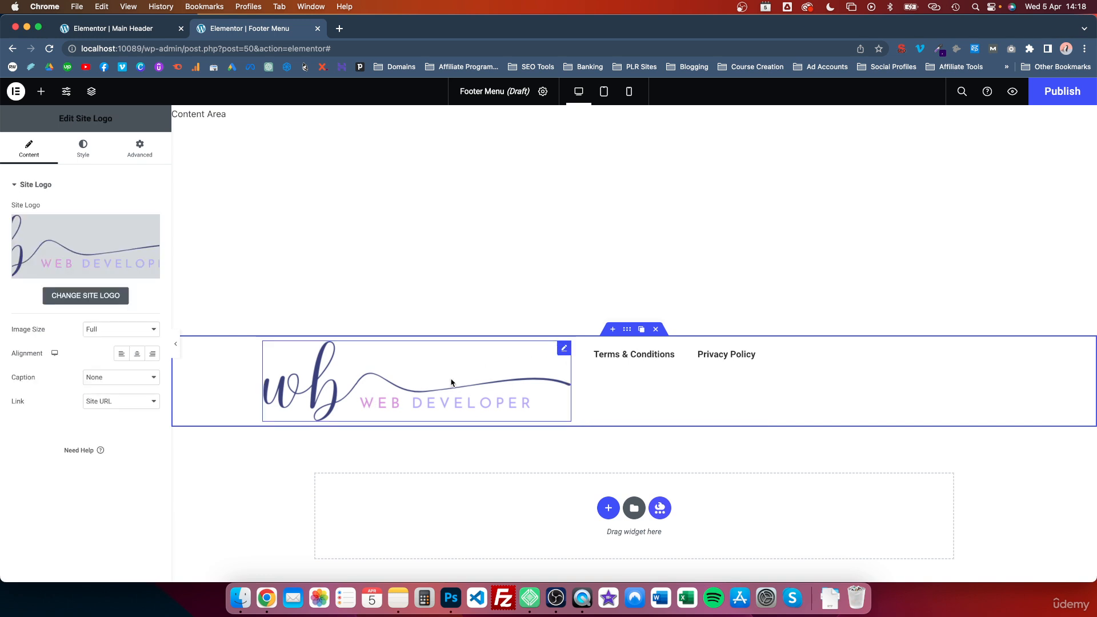
left_click(81, 151)
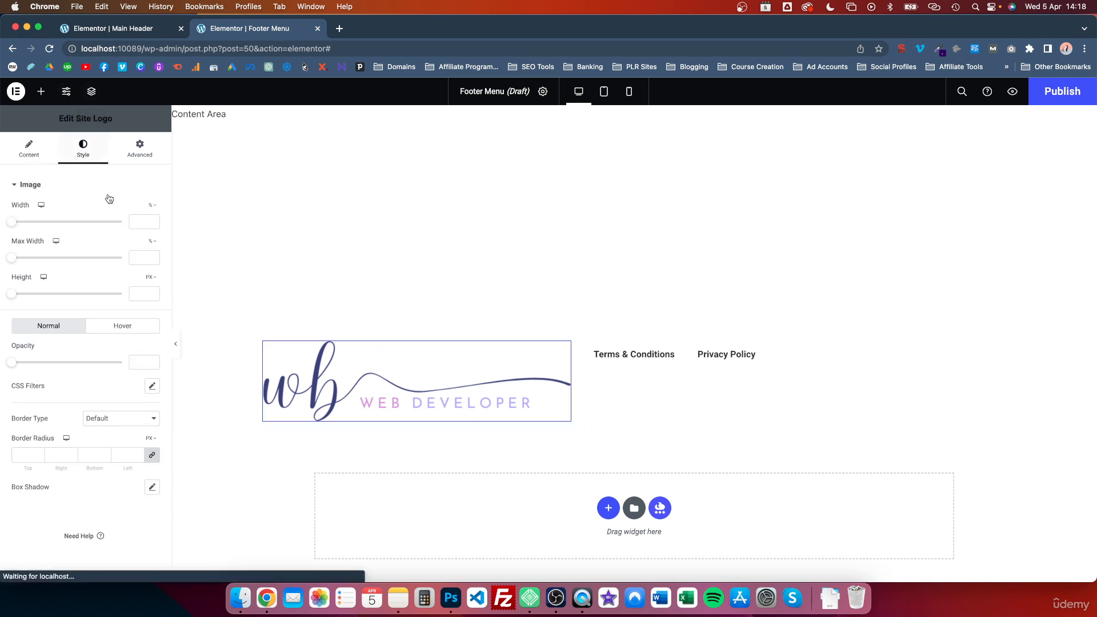
left_click(156, 209)
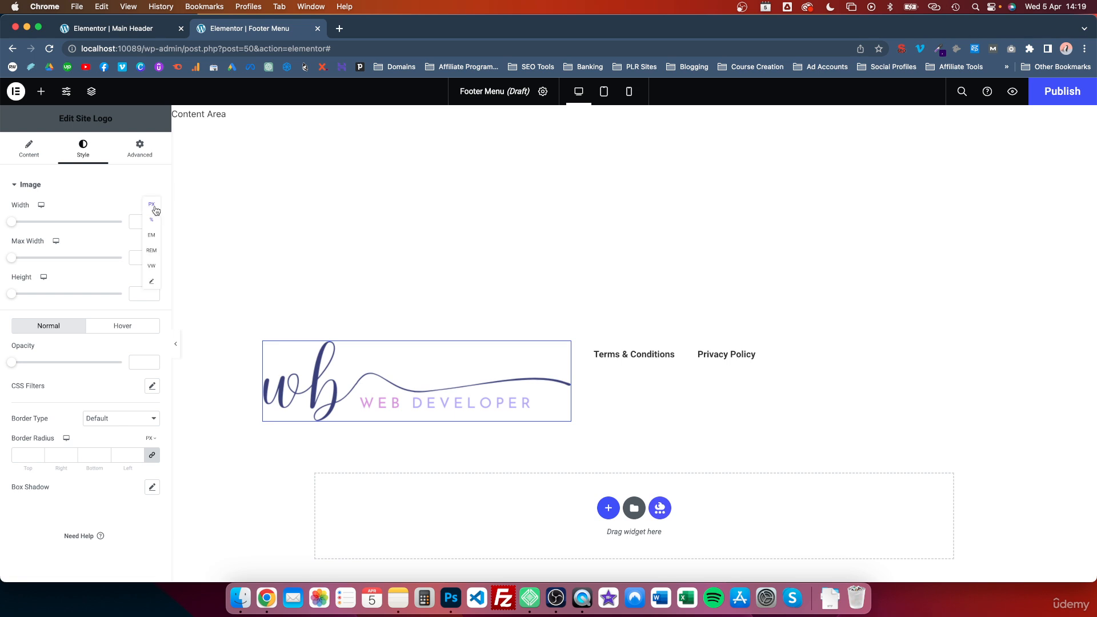
left_click(153, 213)
left_click(136, 221)
type("180")
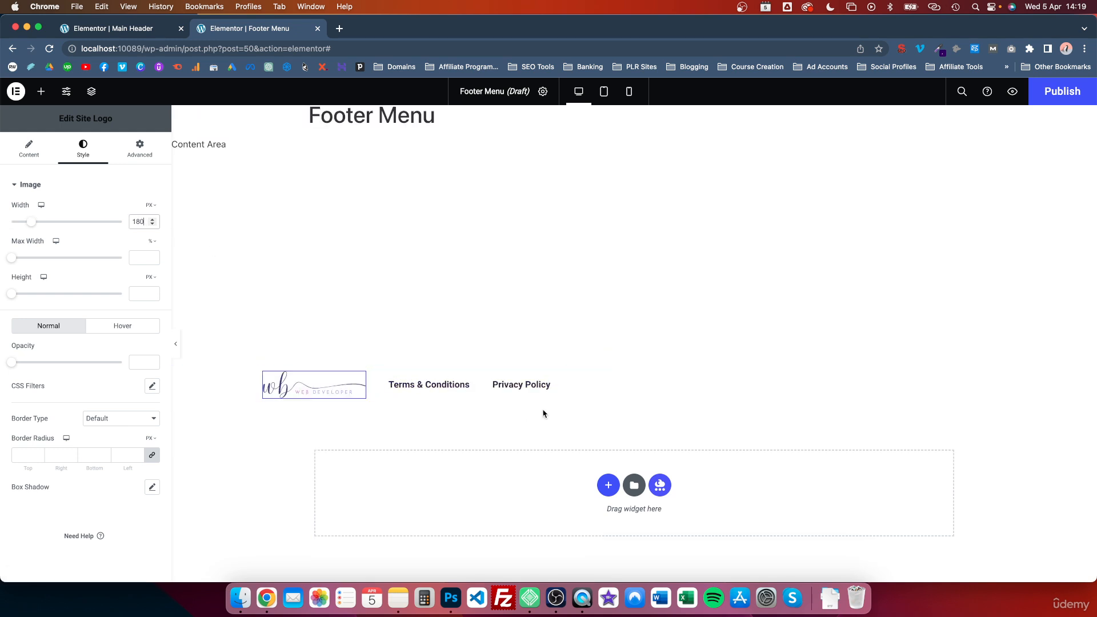
- Set the footer menu widget's pointer style to None
left_click(555, 380)
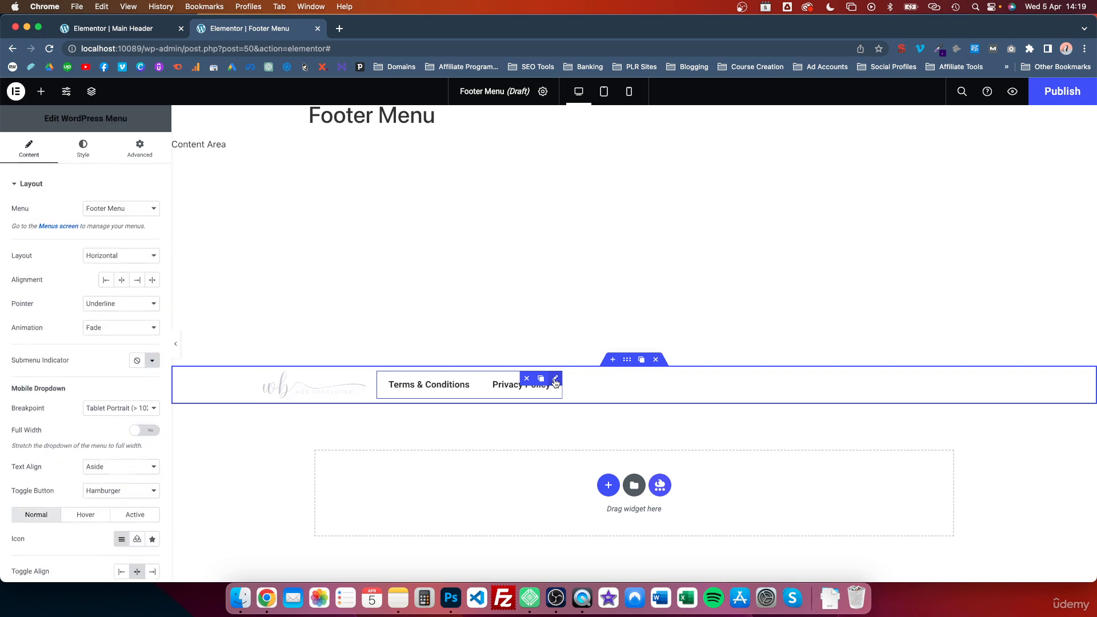
left_click(110, 308)
left_click(100, 294)
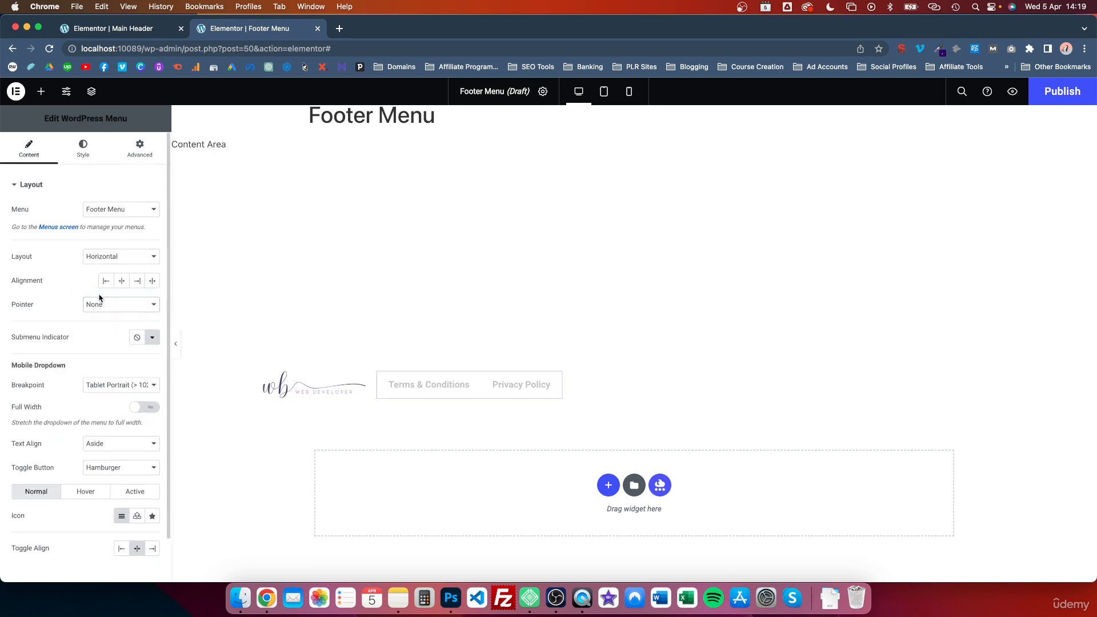
- Change the menu's typography font family to Montserrat
left_click(82, 146)
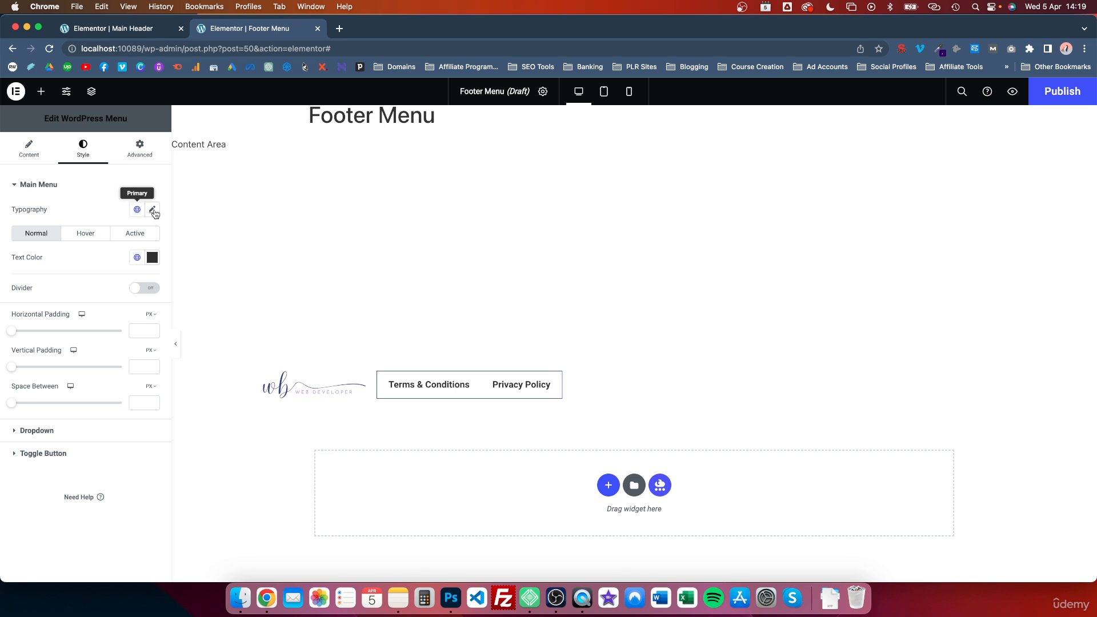
left_click(153, 210)
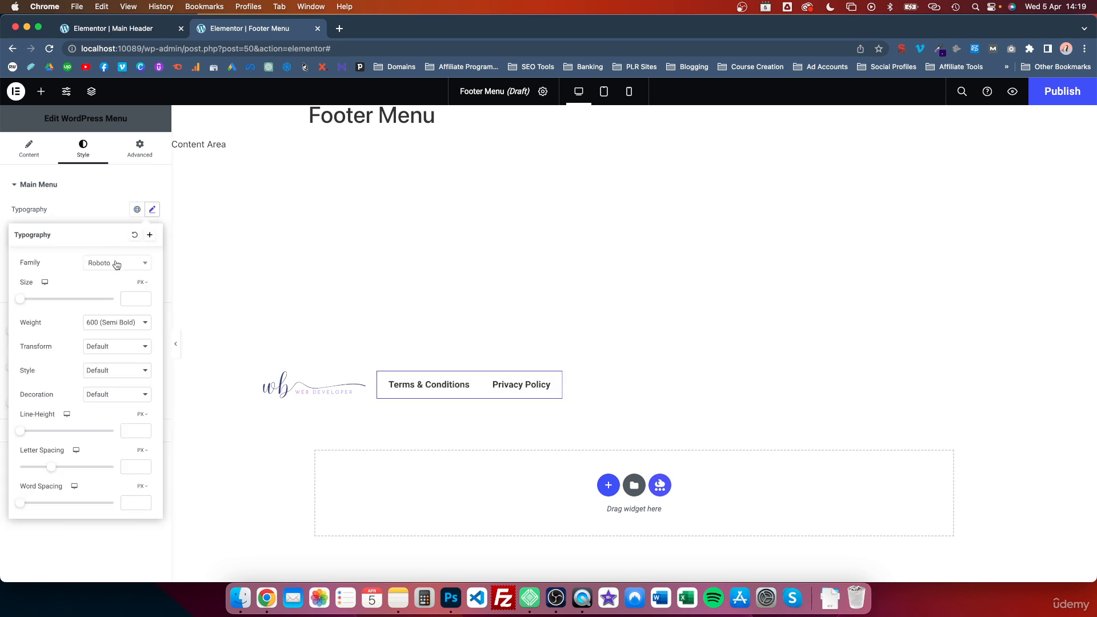
left_click(148, 267)
left_click(146, 267)
left_click(145, 266)
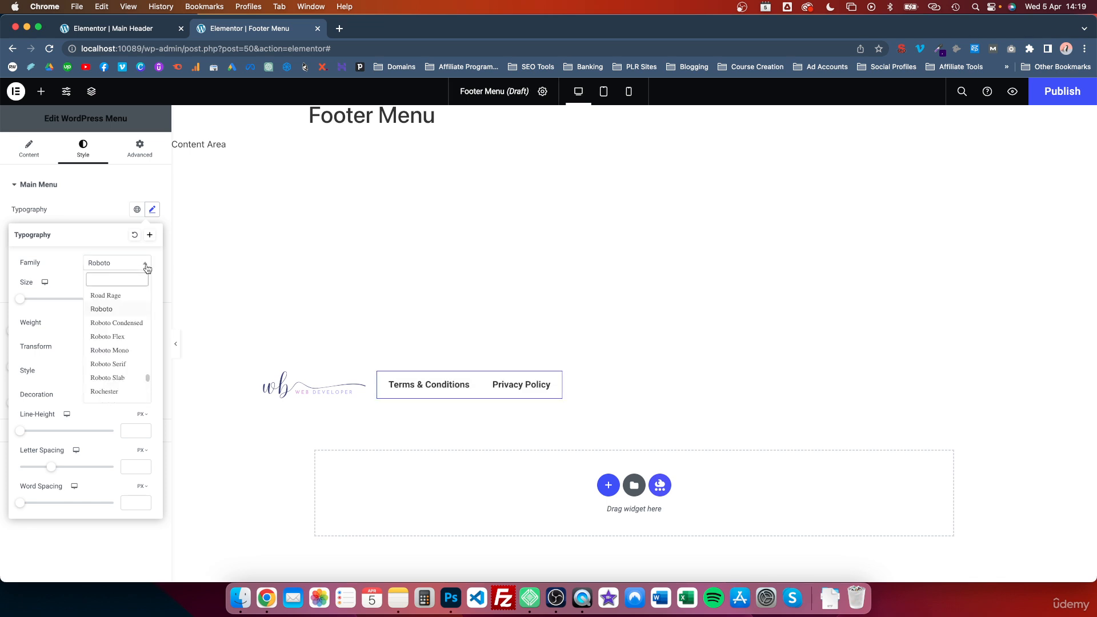
type("mot")
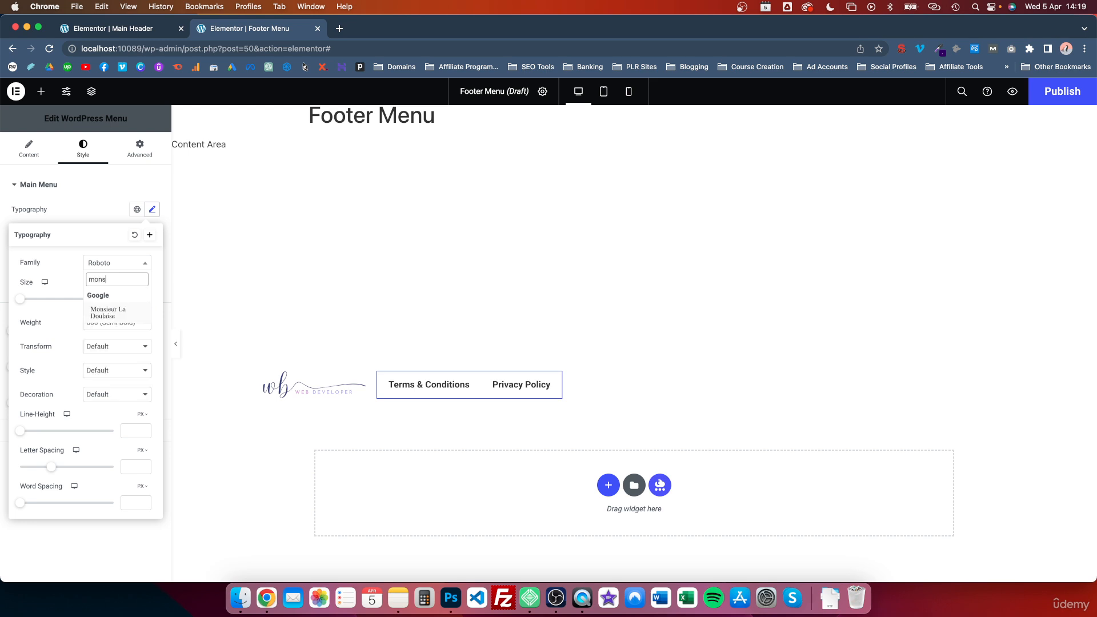
type("n")
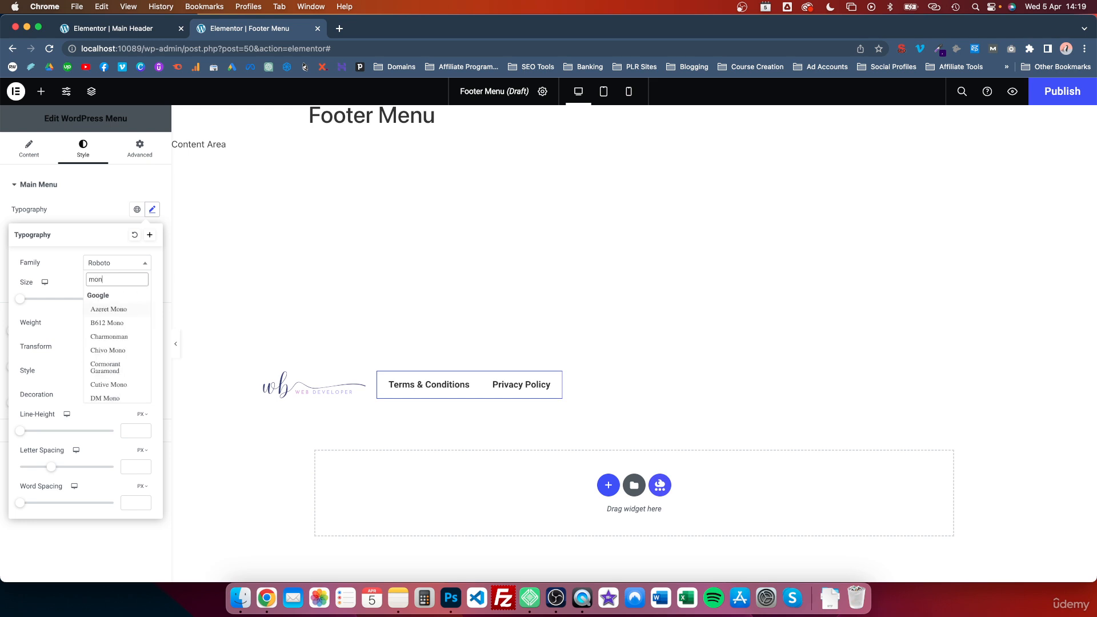
type("ts")
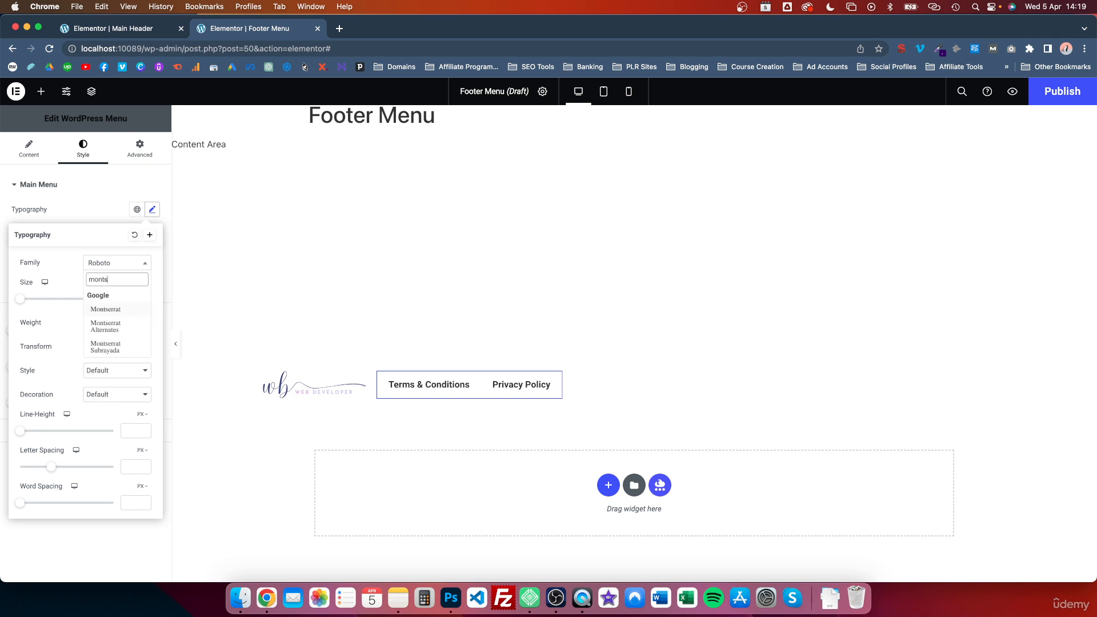
left_click(105, 310)
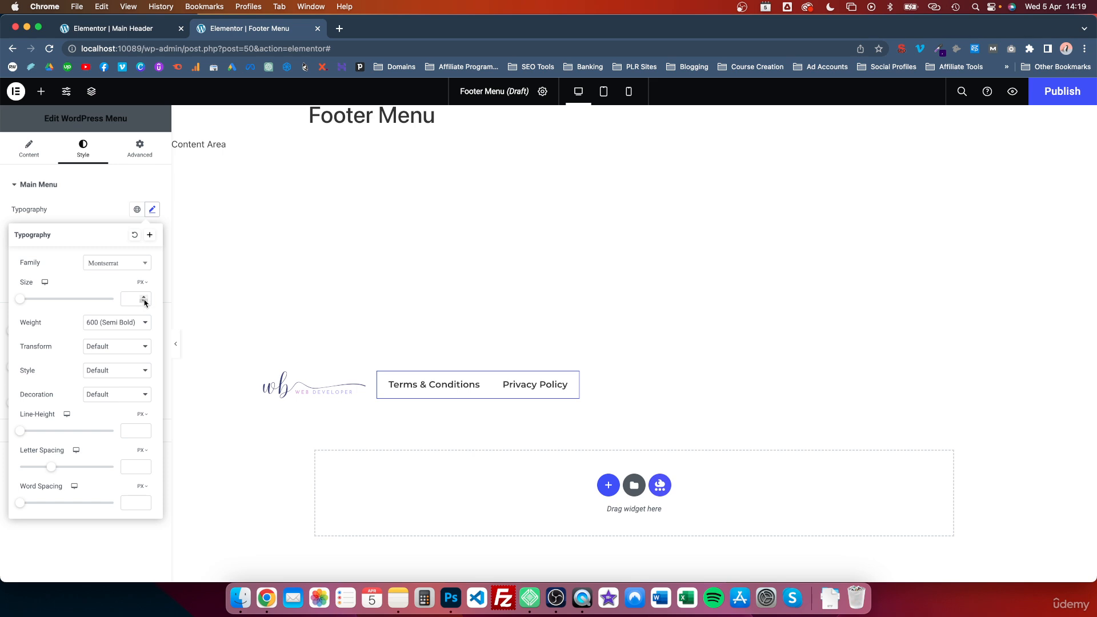
- Set the menu's font size to 0.8 rem
left_click(140, 282)
left_click(141, 309)
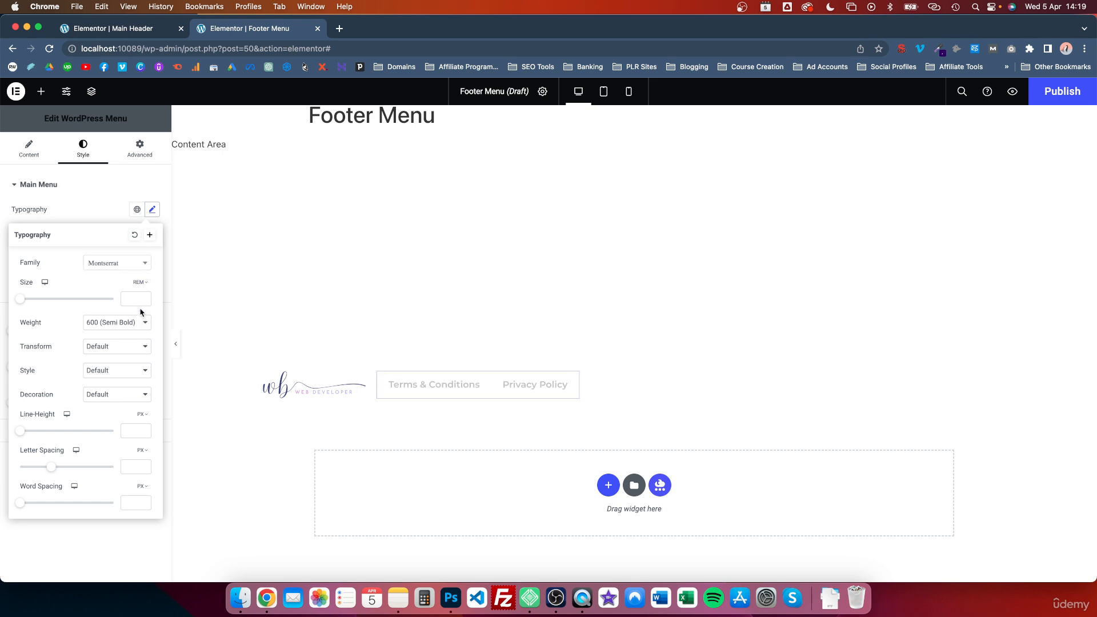
left_click(135, 298)
type("0.9")
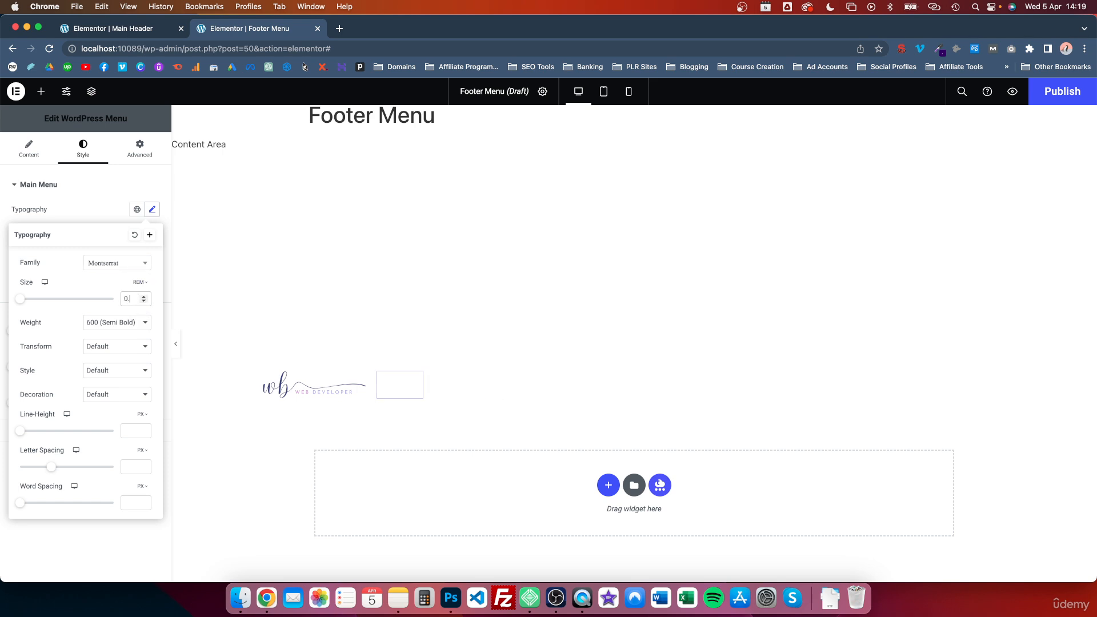
left_click(144, 302)
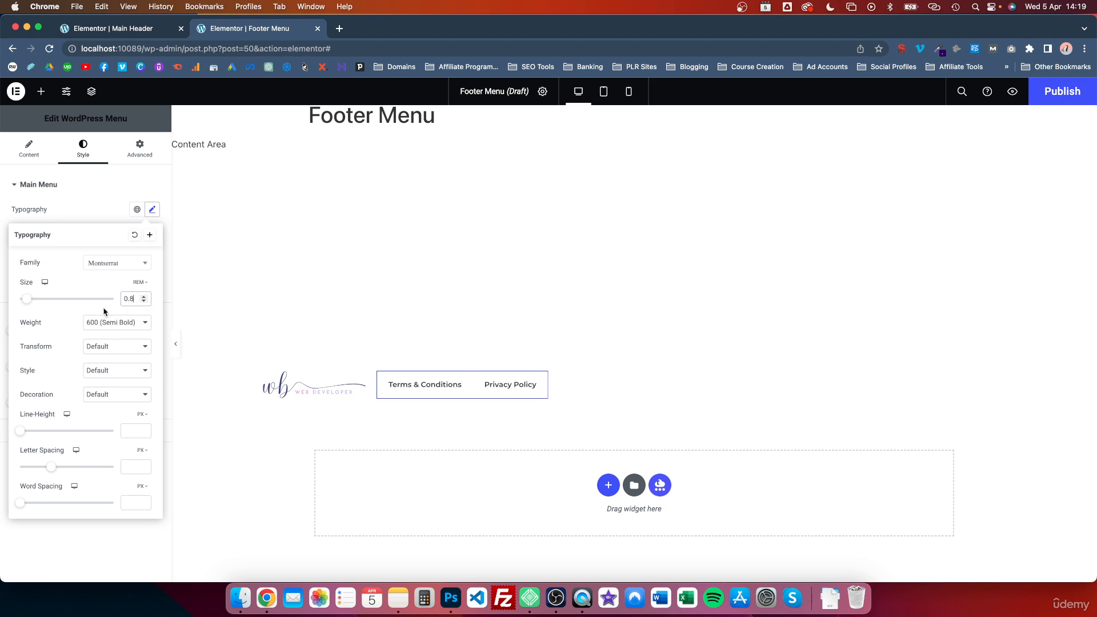
left_click(103, 203)
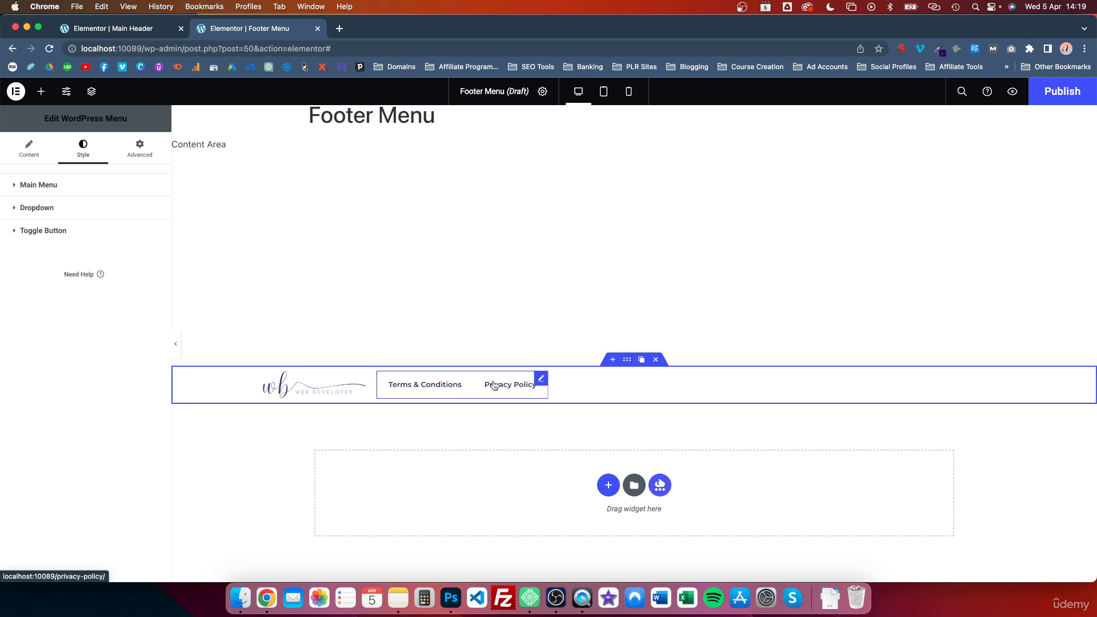
- Make the menu widget grow to fill the remaining container width
mouse_move(542, 383)
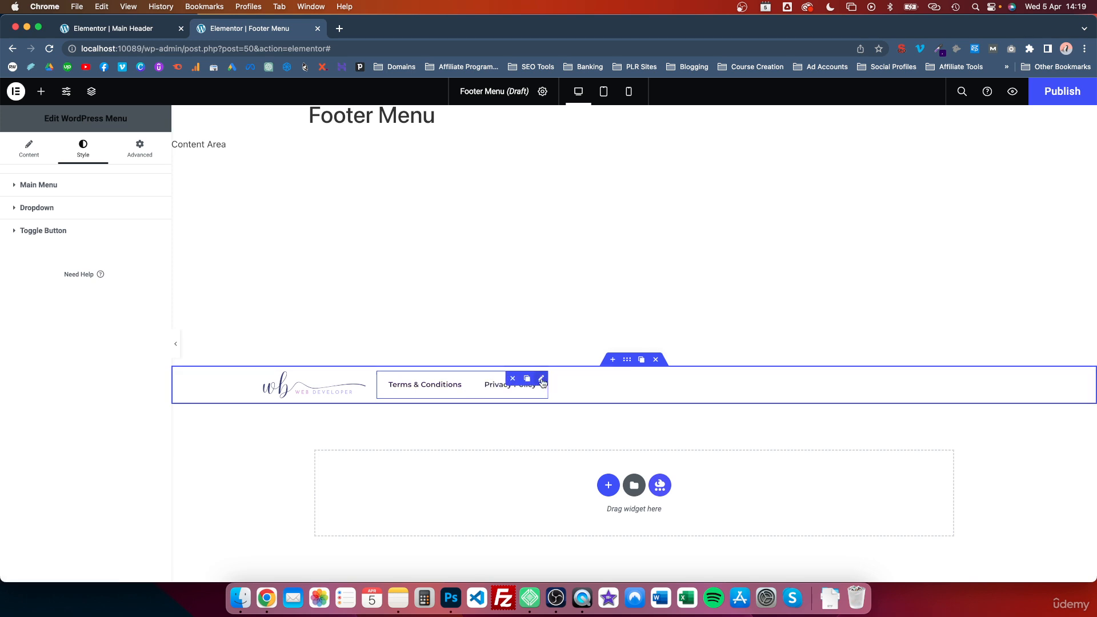
left_click(141, 148)
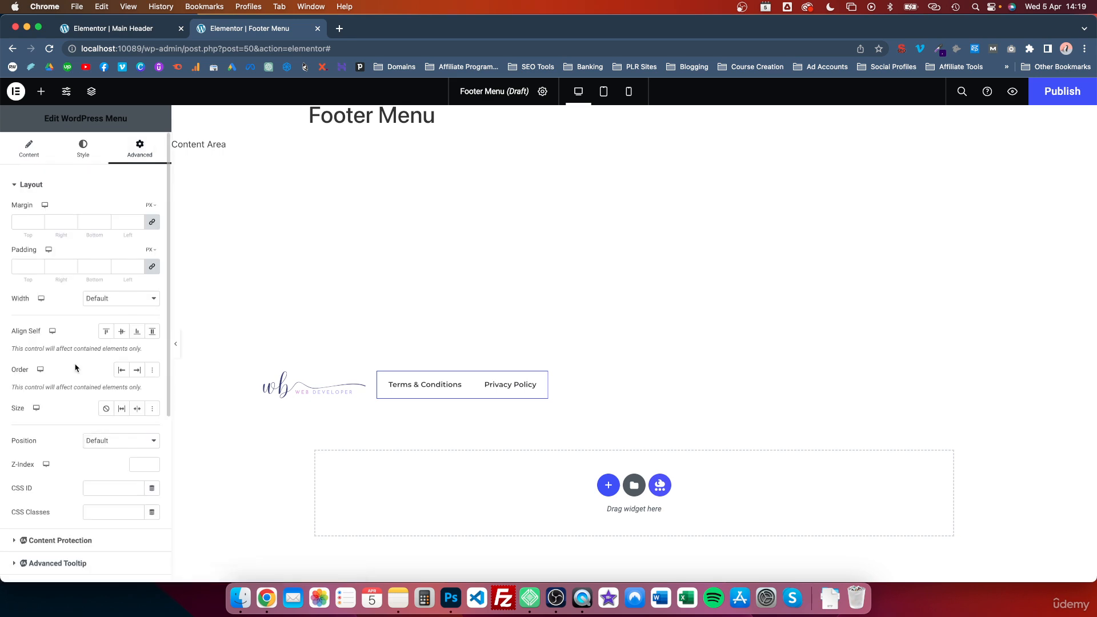
left_click(121, 409)
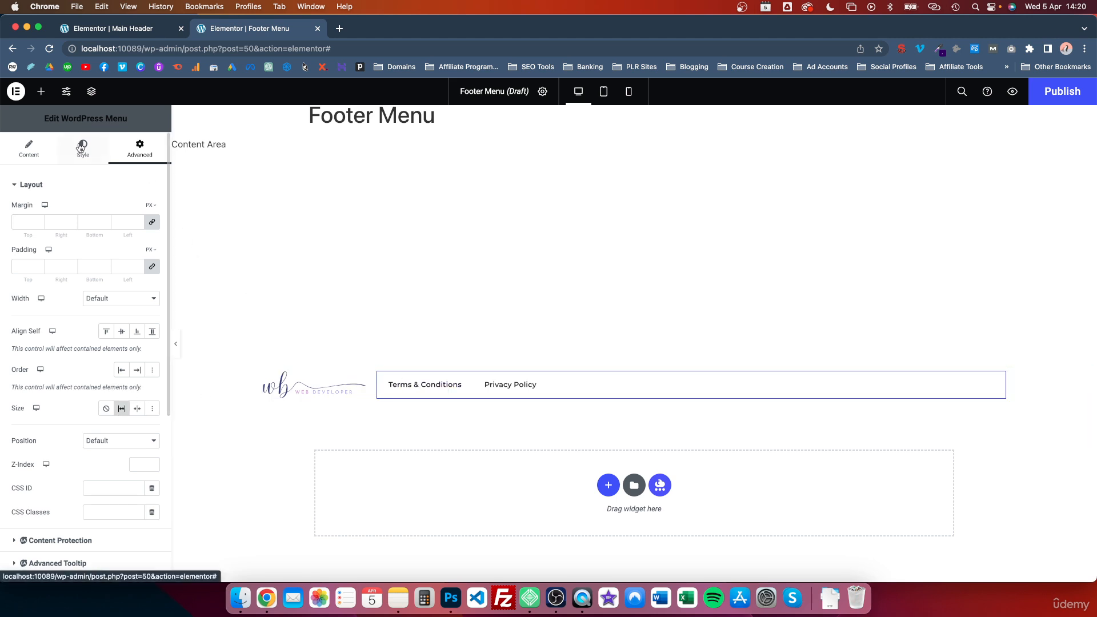
- Align the menu items to the end of the row
left_click(29, 150)
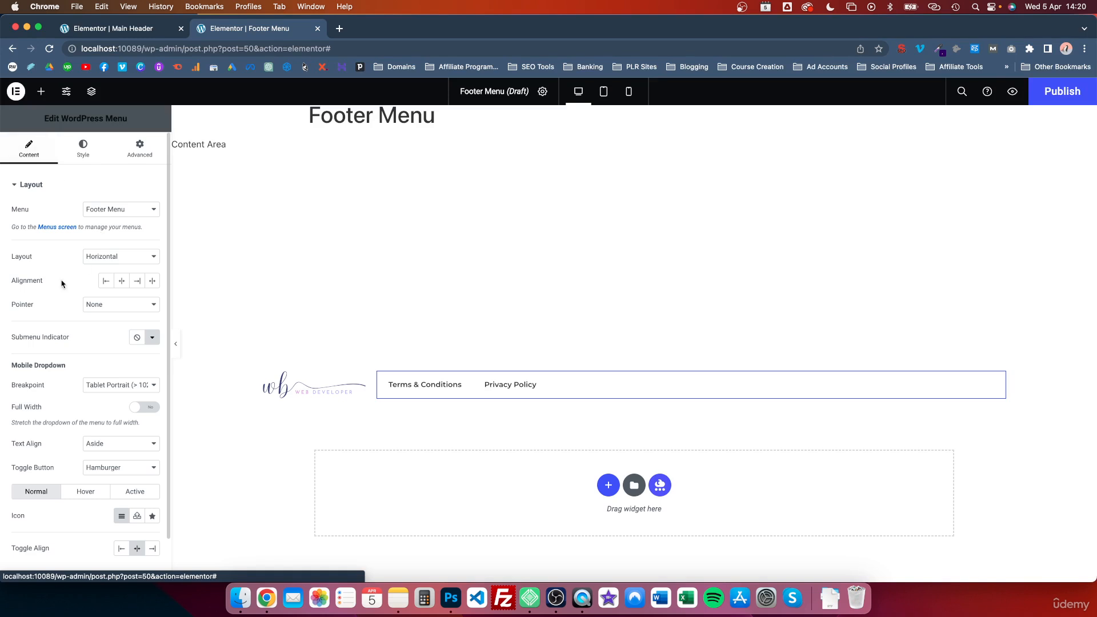
left_click(134, 281)
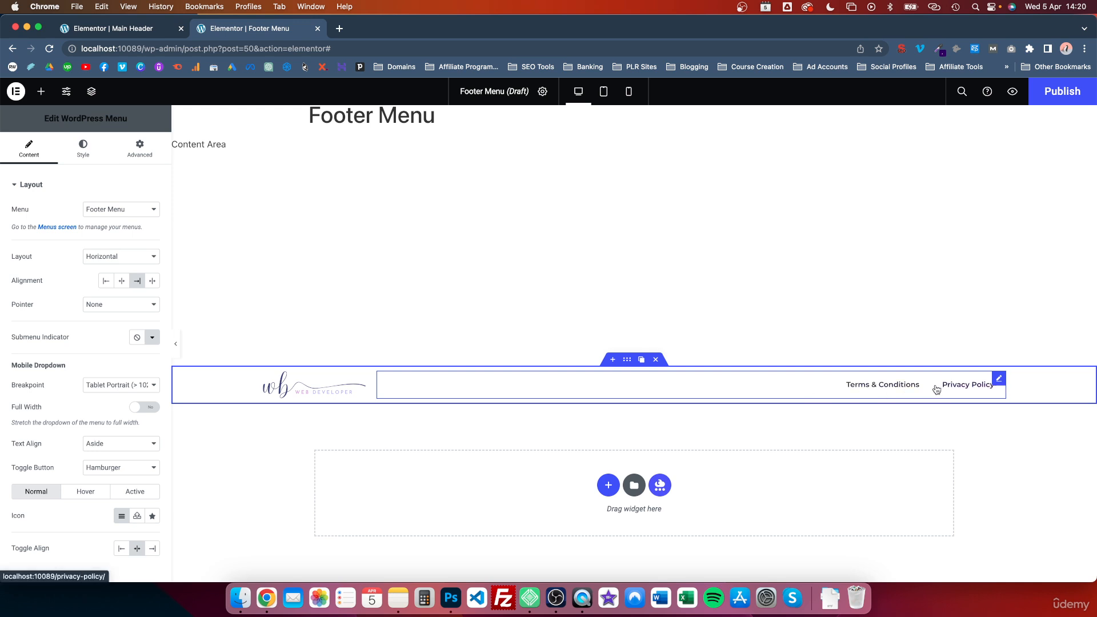
- Set the menu's normal text color to the global Accent color
left_click(83, 149)
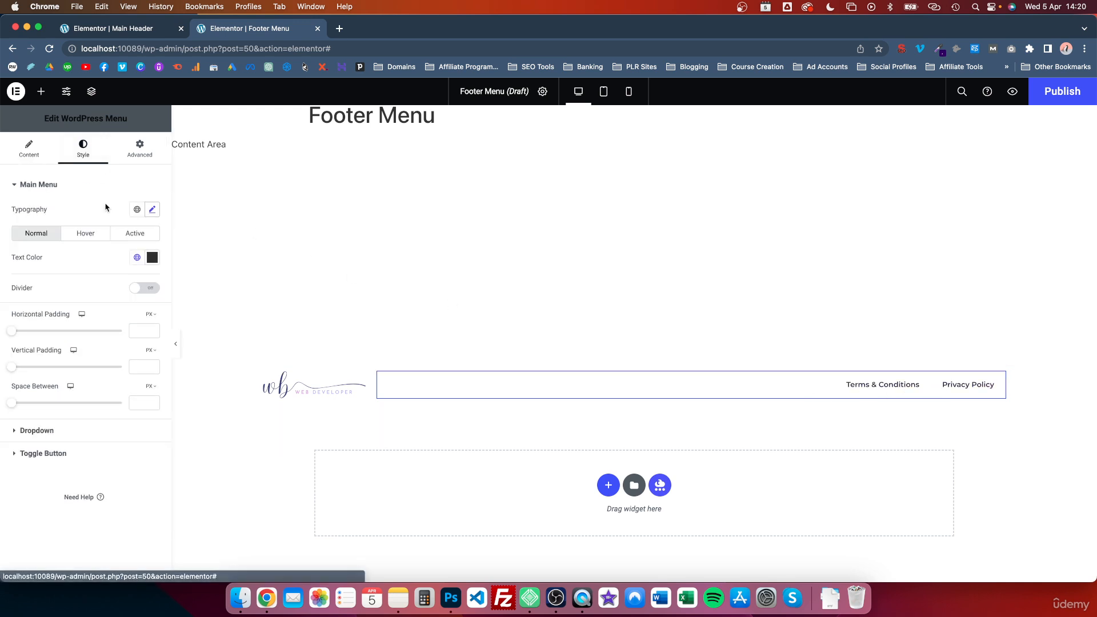
left_click(138, 257)
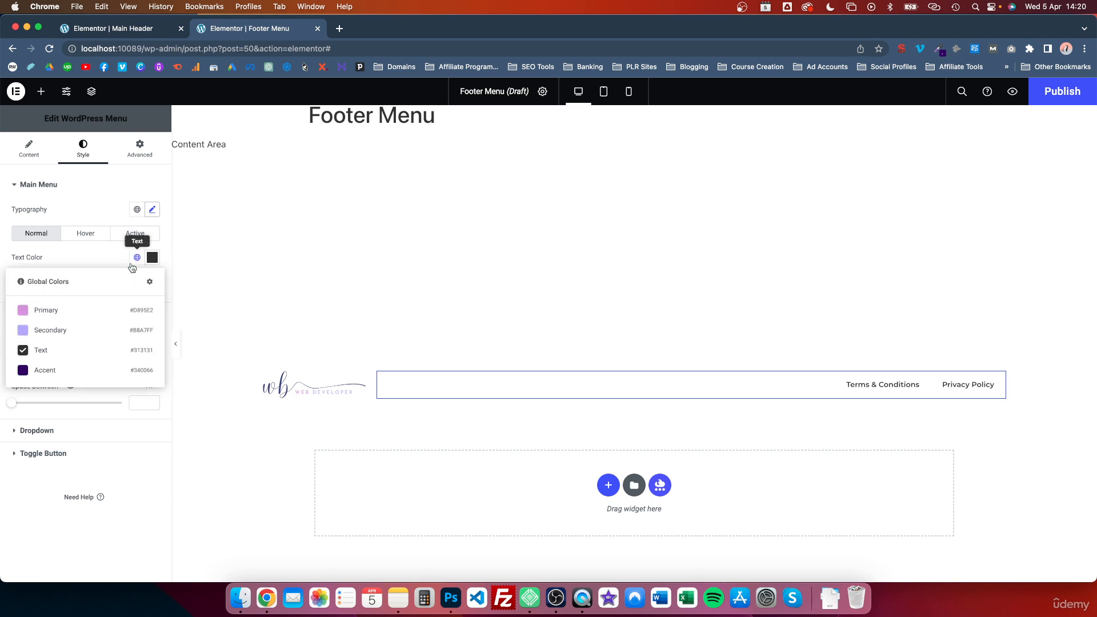
left_click(50, 369)
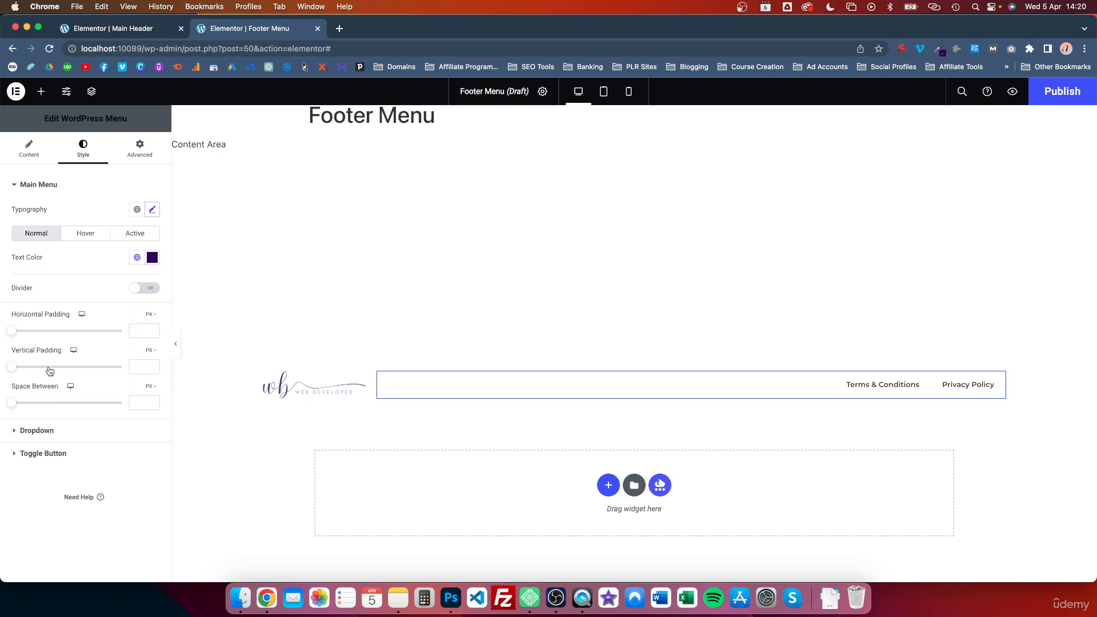
- Pick a purple hover text color of #8C5CBA for the menu and copy its hex code
left_click(84, 235)
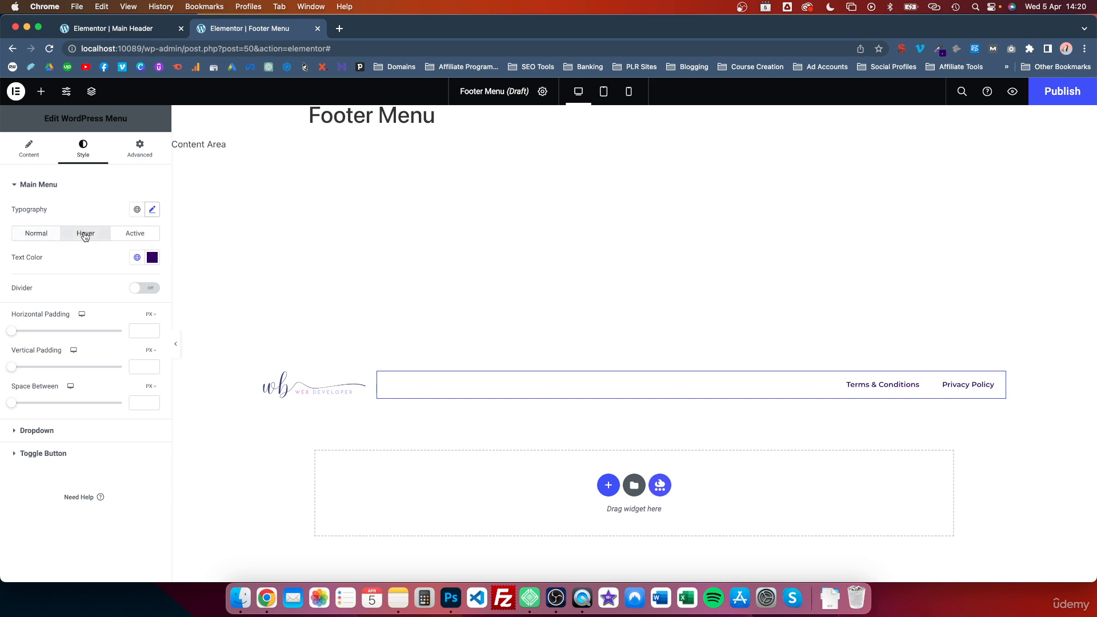
left_click(152, 259)
left_click(92, 332)
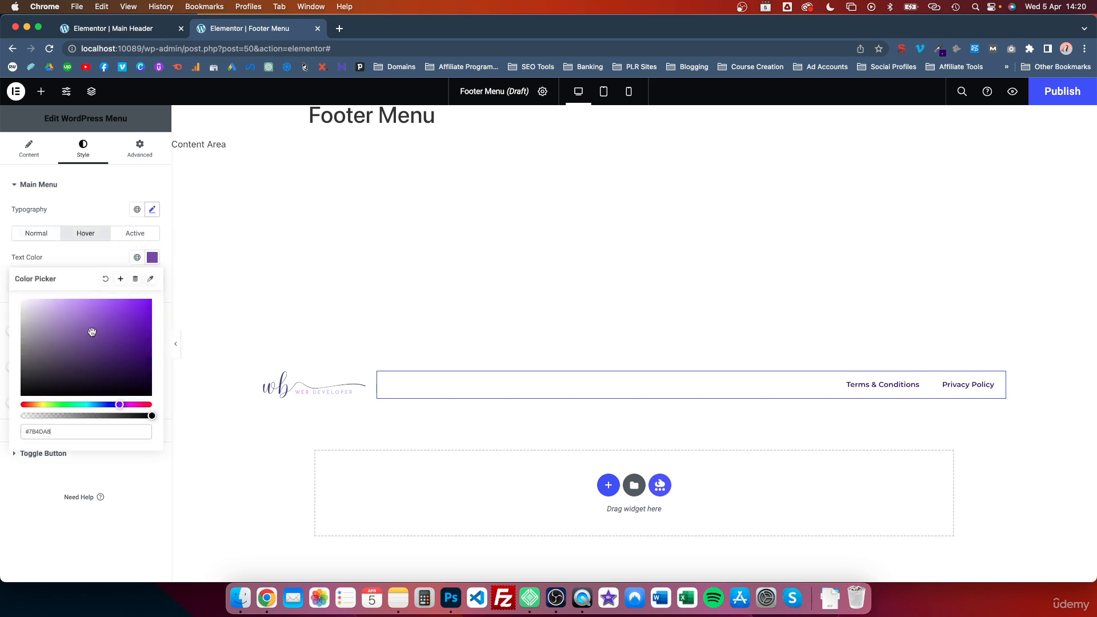
left_click(86, 326)
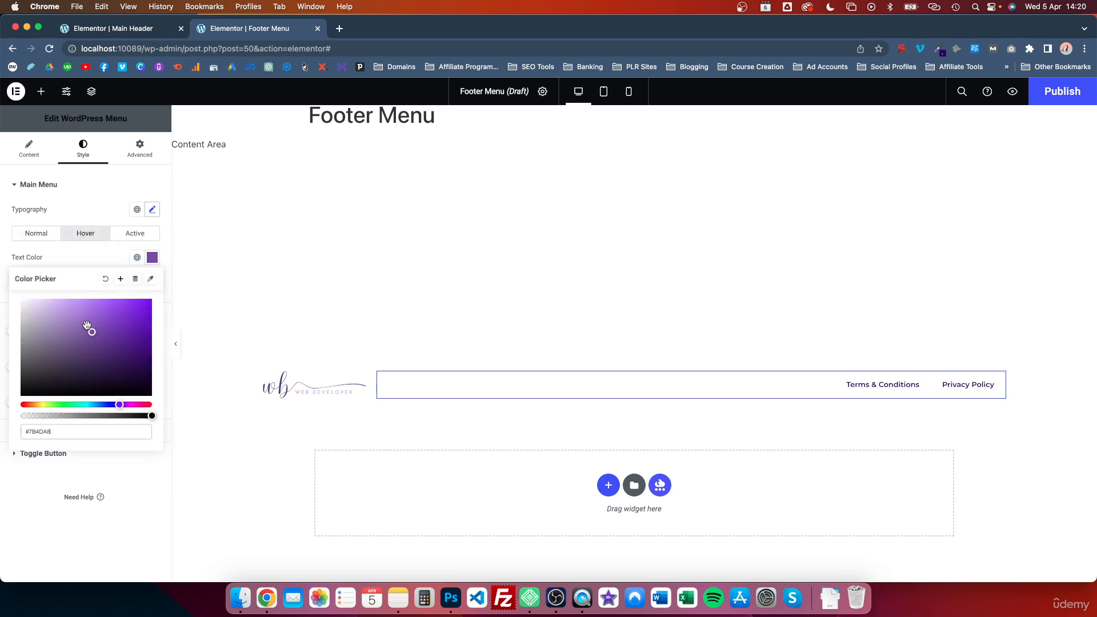
triple_click(74, 428)
key("ctrl+c")
left_click(106, 256)
- Paste #8C5CBA as the menu's active text color
left_click(135, 233)
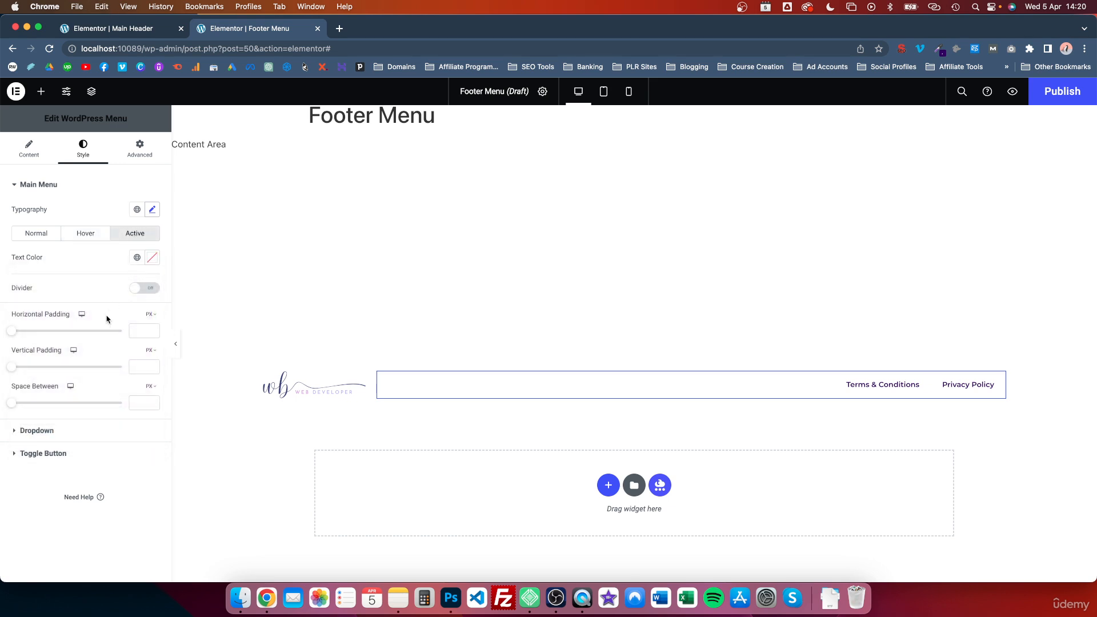
left_click(152, 258)
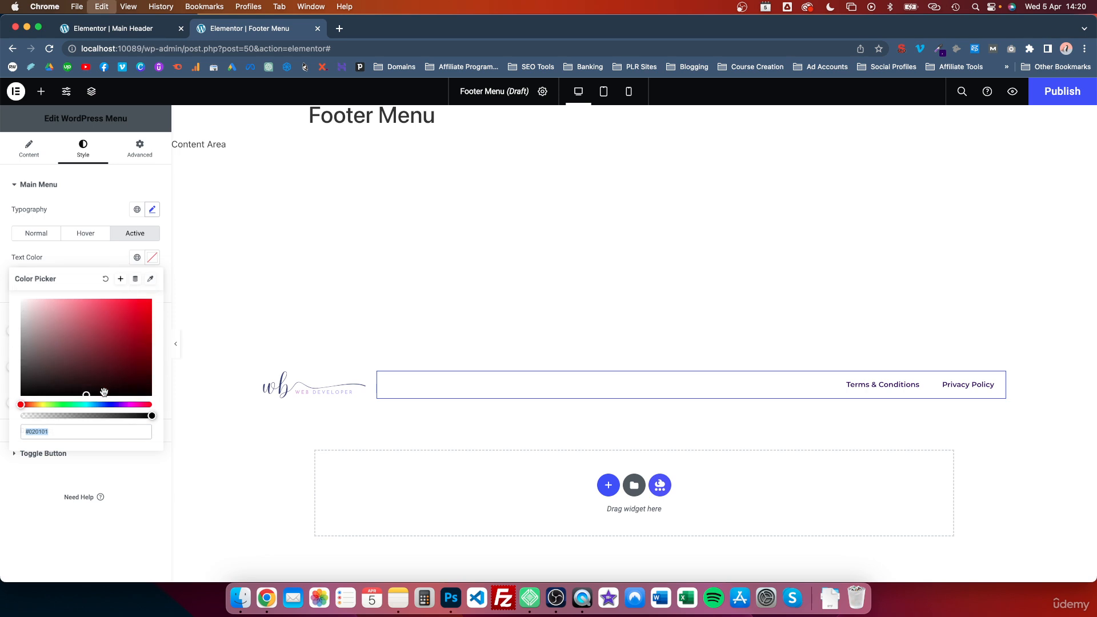
key("ctrl+v")
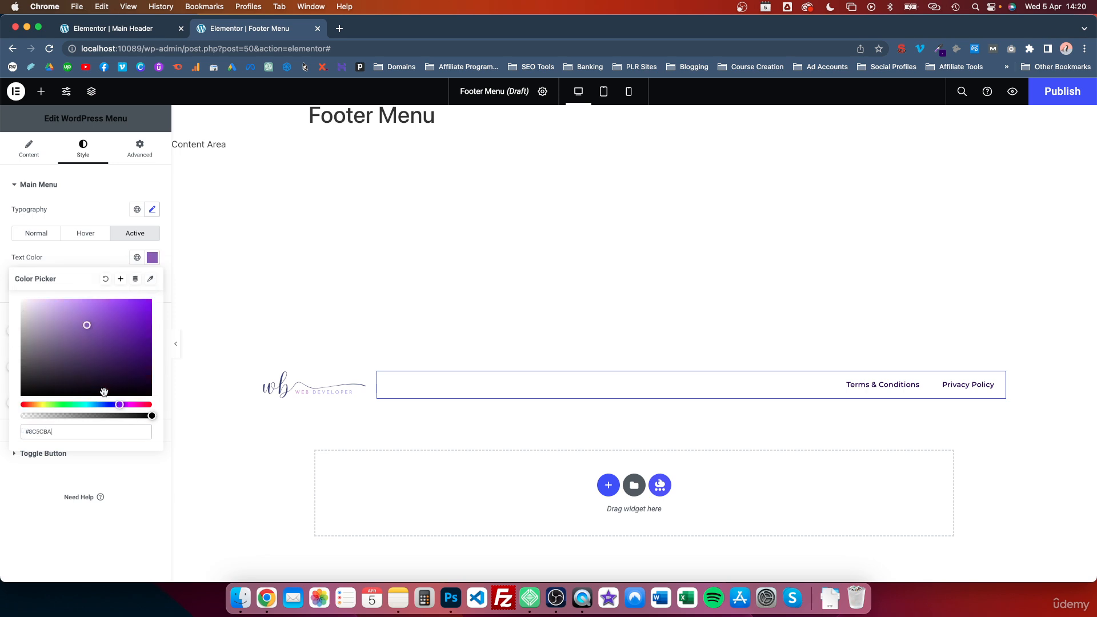
- Add a new single-column container below the footer row, with vertical direction and items and content centered
left_click(106, 261)
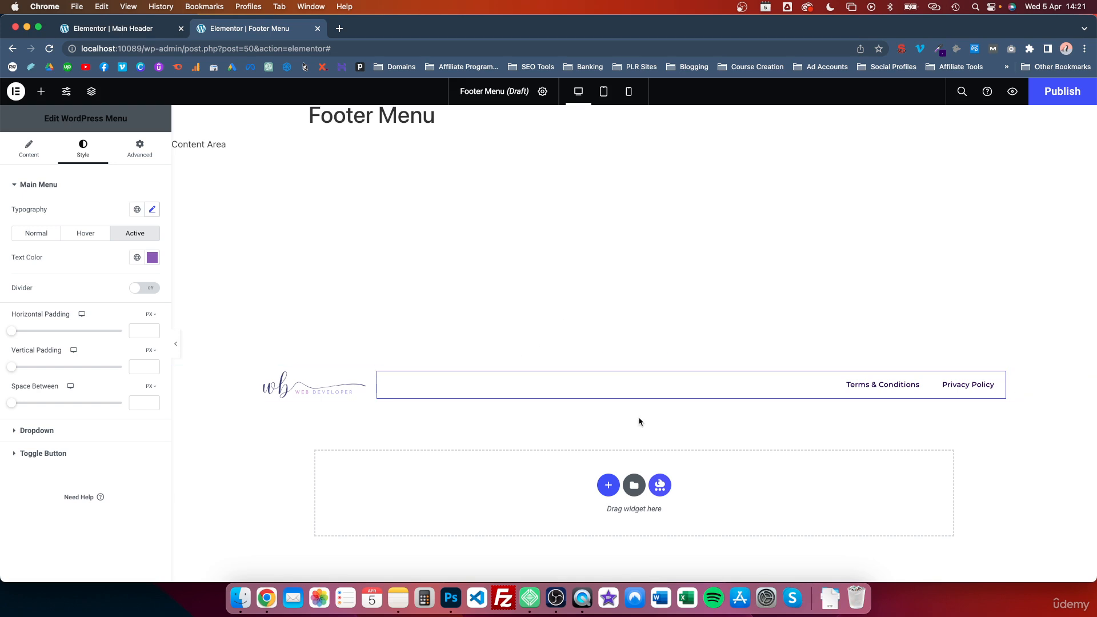
left_click(609, 484)
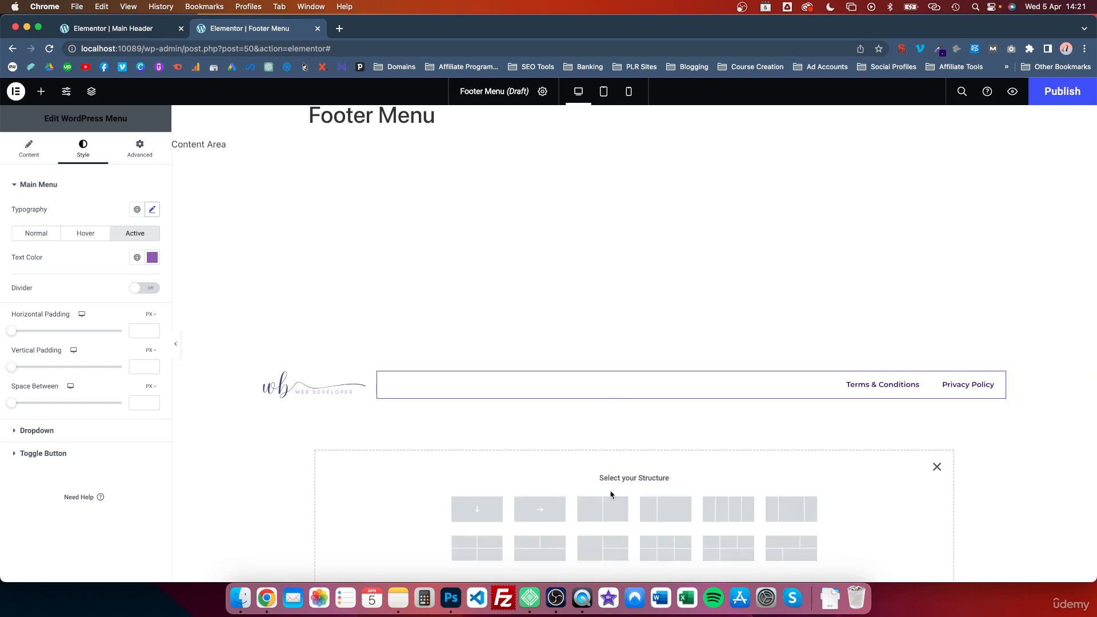
left_click(535, 511)
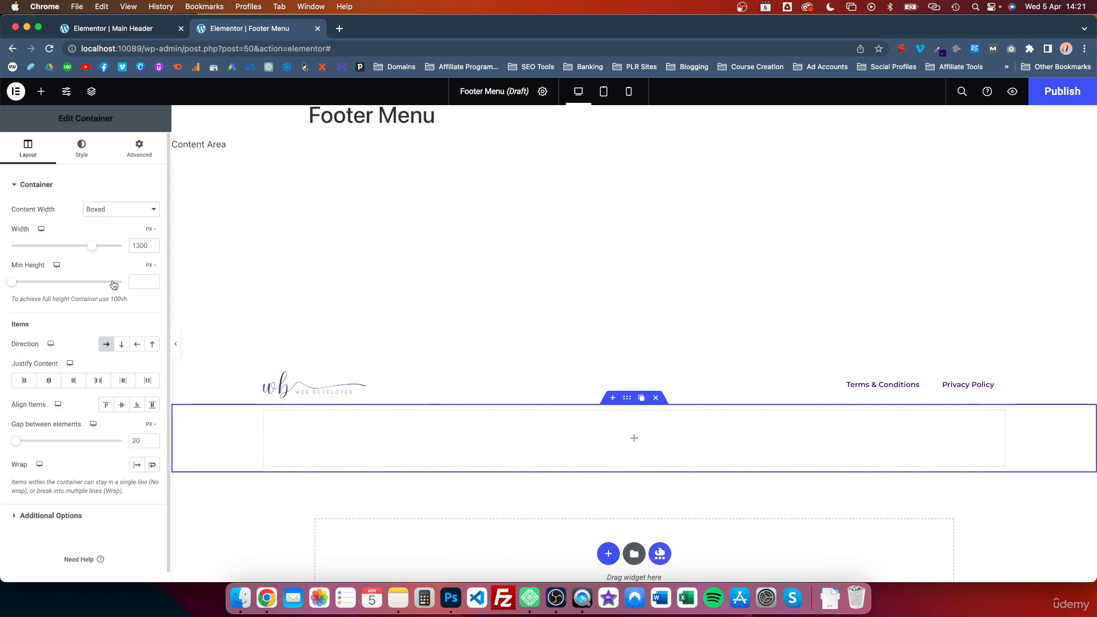
left_click(120, 345)
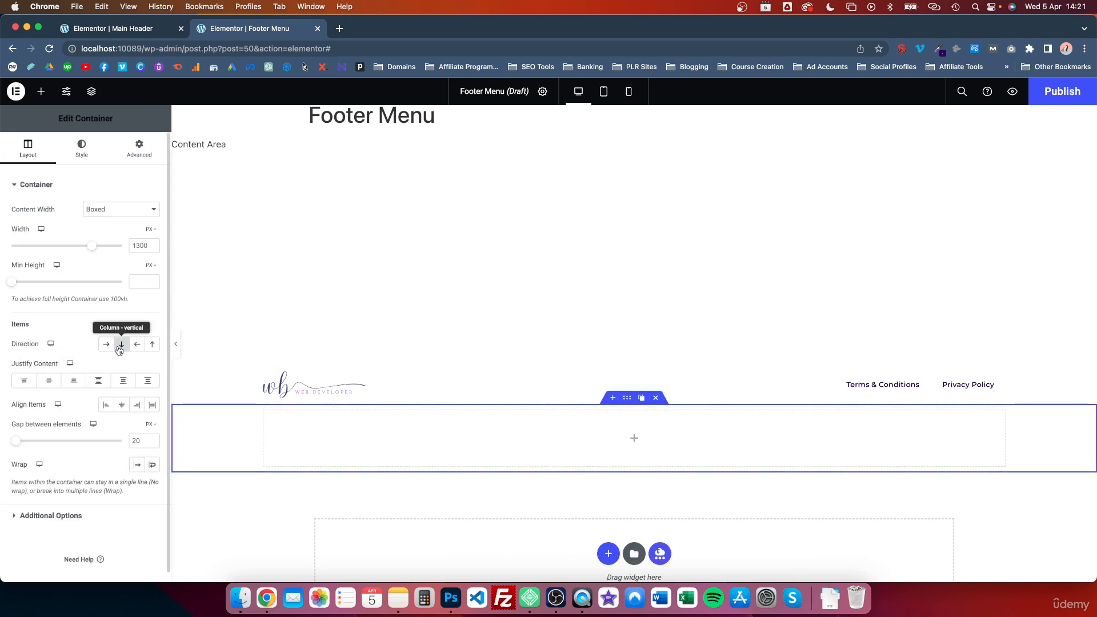
left_click(124, 406)
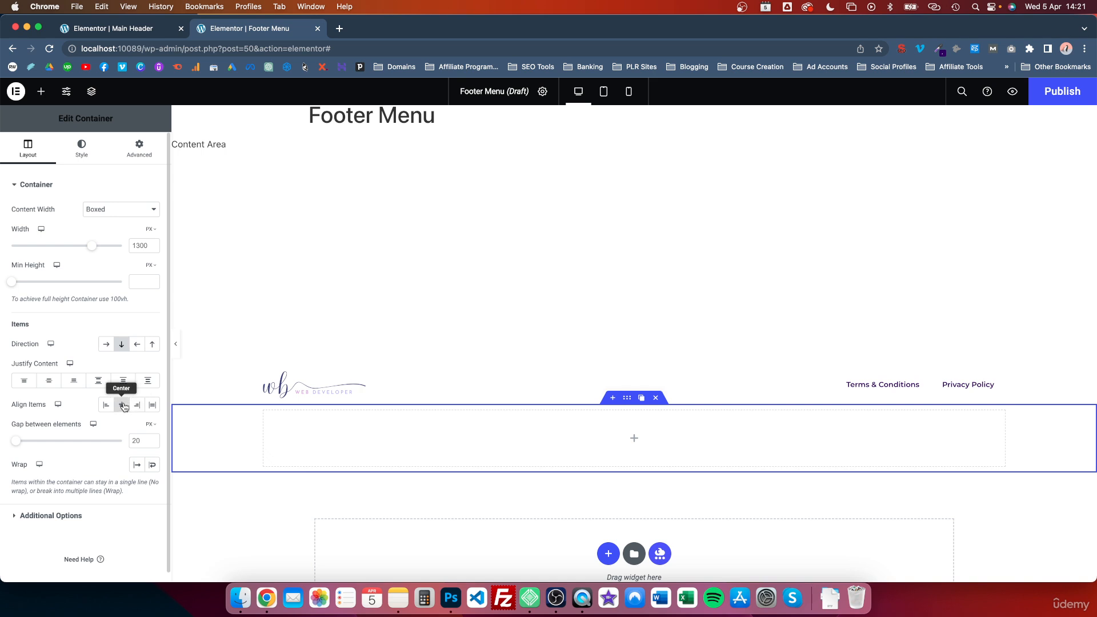
left_click(49, 382)
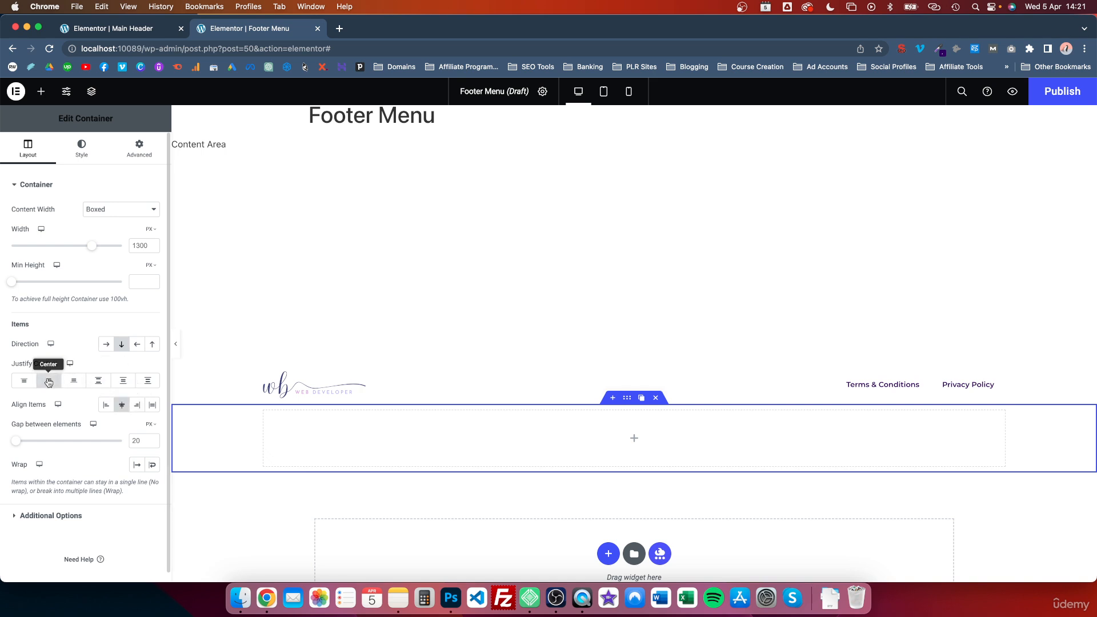
- Place a Text Editor widget inside the new container
left_click(40, 92)
scroll(69, 331, "down", 5)
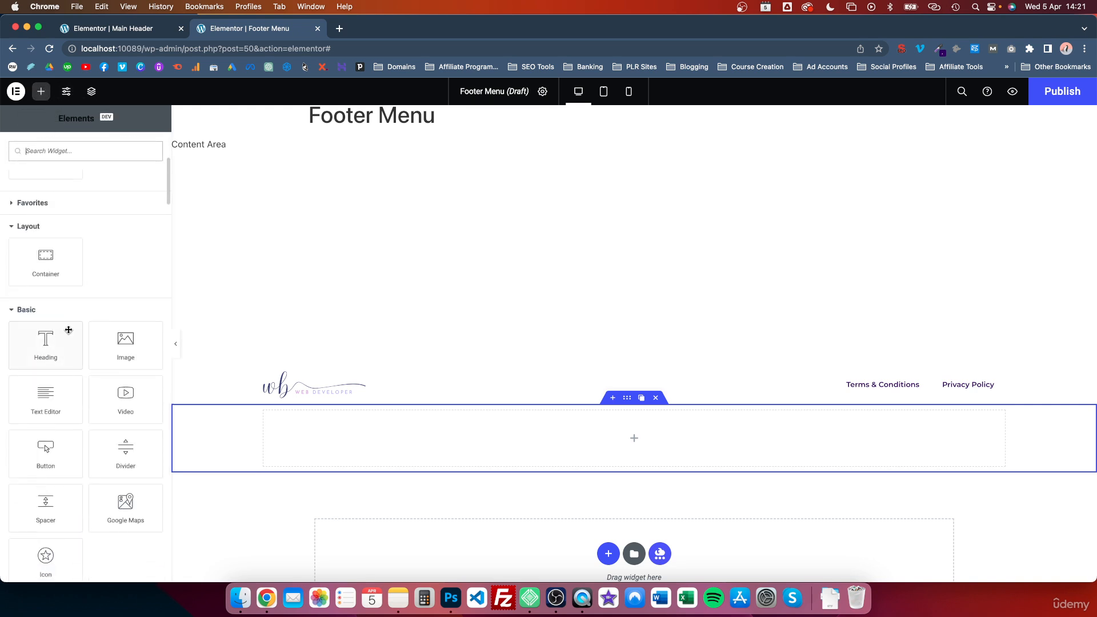
left_click_drag(51, 361, 684, 455)
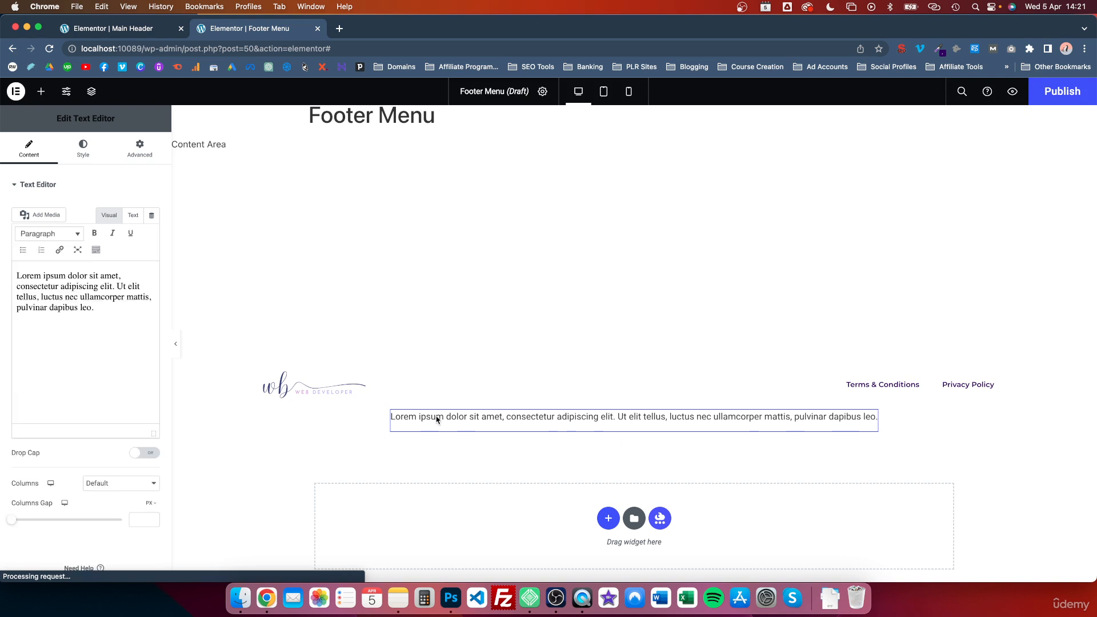
- Replace the placeholder text with 'Copyright 2023 | ' followed by the company name
left_click_drag(135, 318, 17, 277)
type("Copyr")
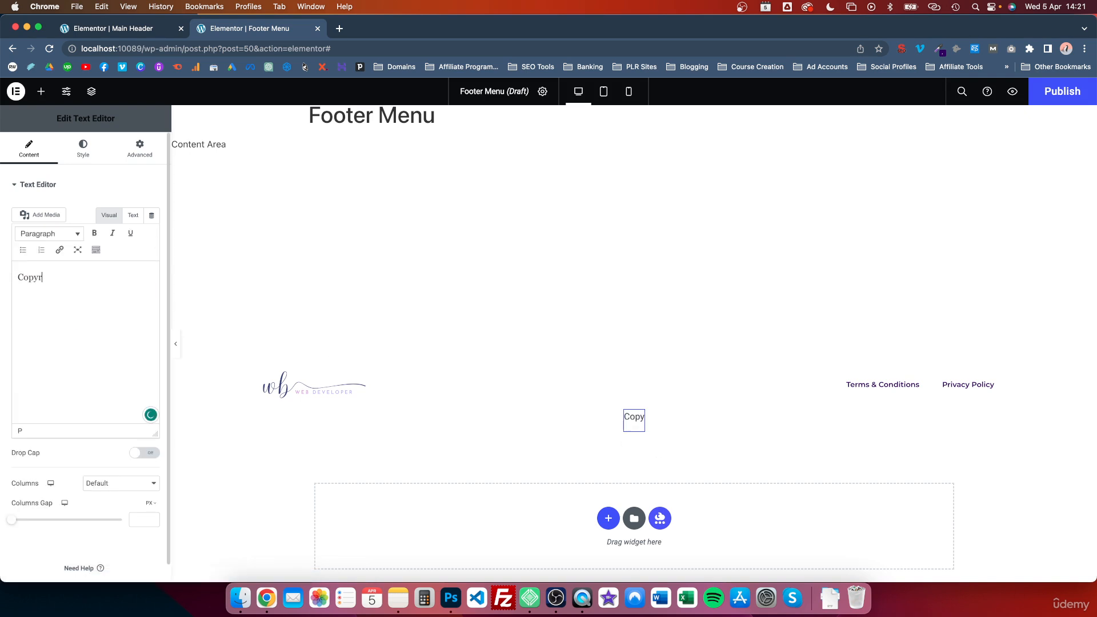
type("ight 2023")
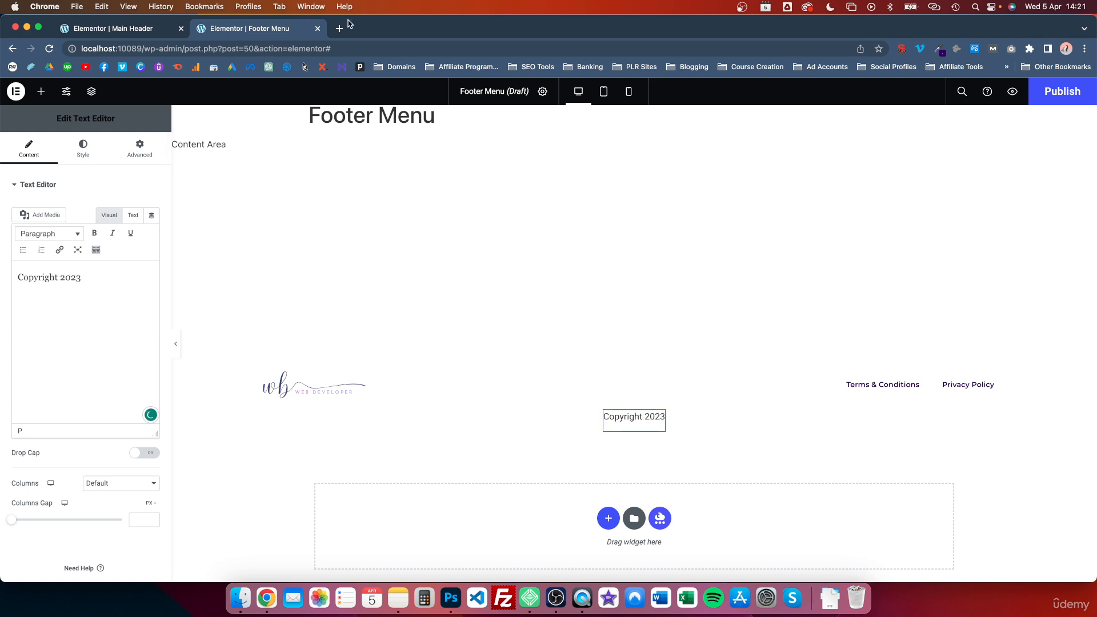
type("Rich")
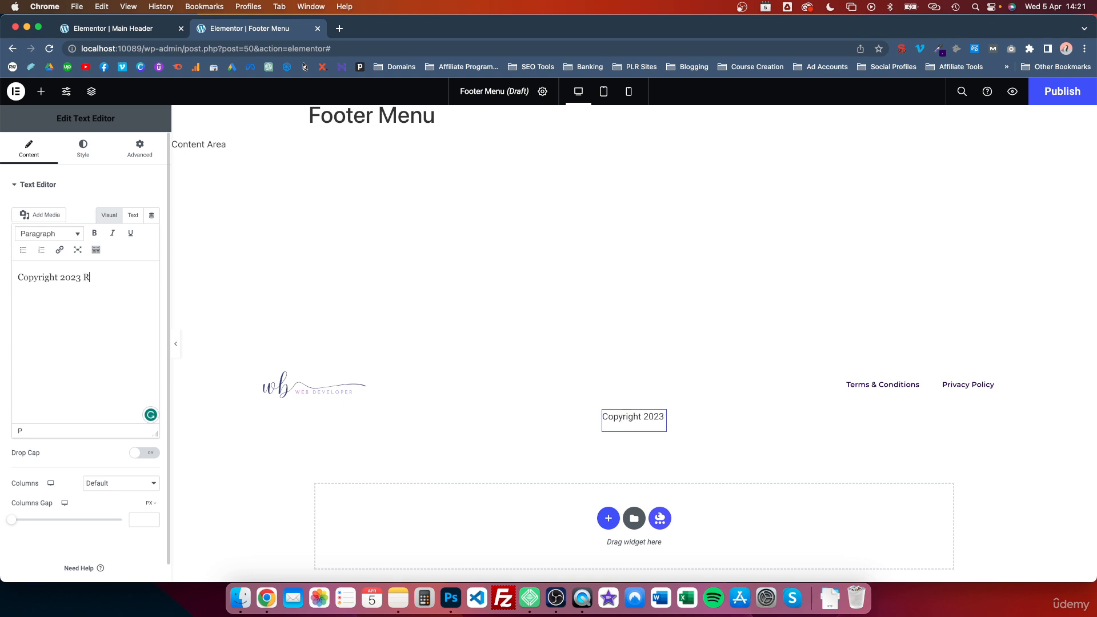
key("BackSpace")
key("BackSpace")
key("BackSpace")
key("BackSpace")
type("| Ricky Wallace")
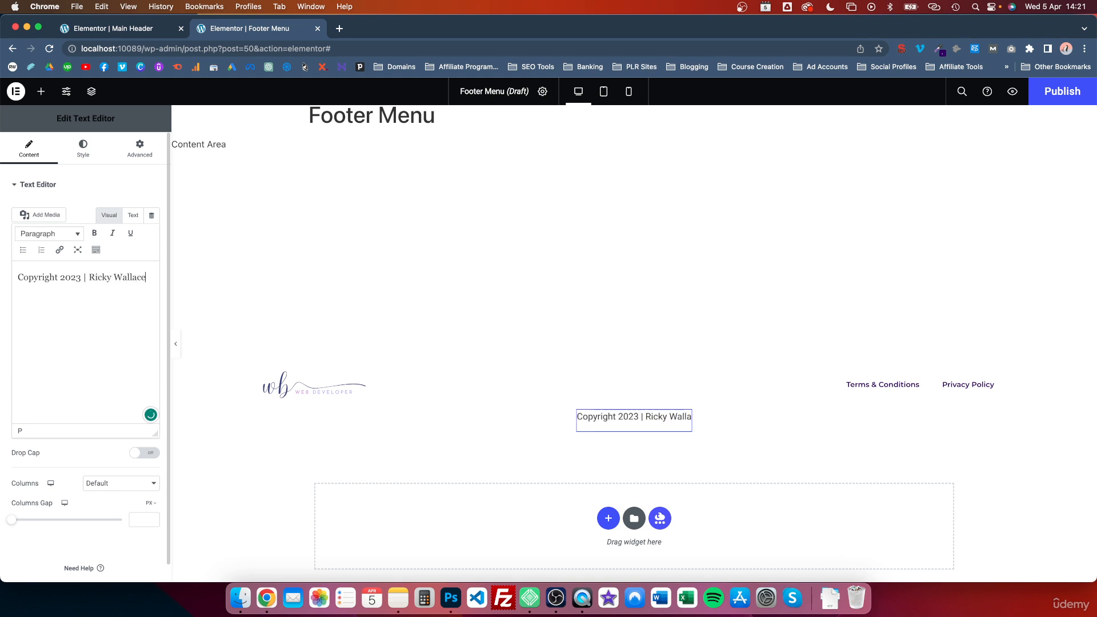
type(" Ltd")
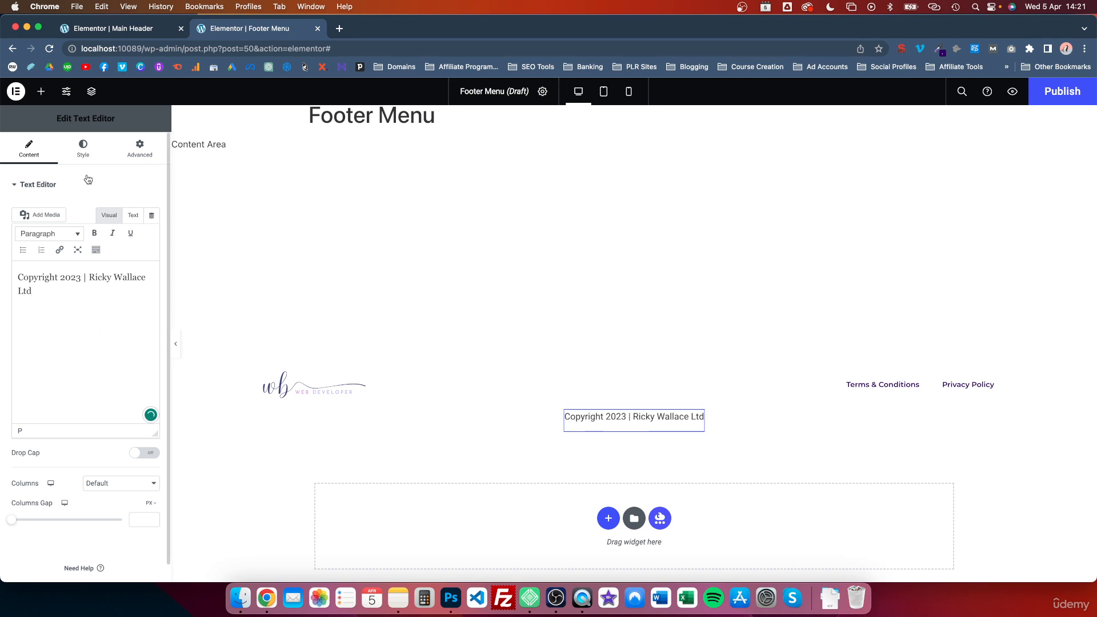
- Set the copyright text's typography font family to Montserrat
left_click(83, 155)
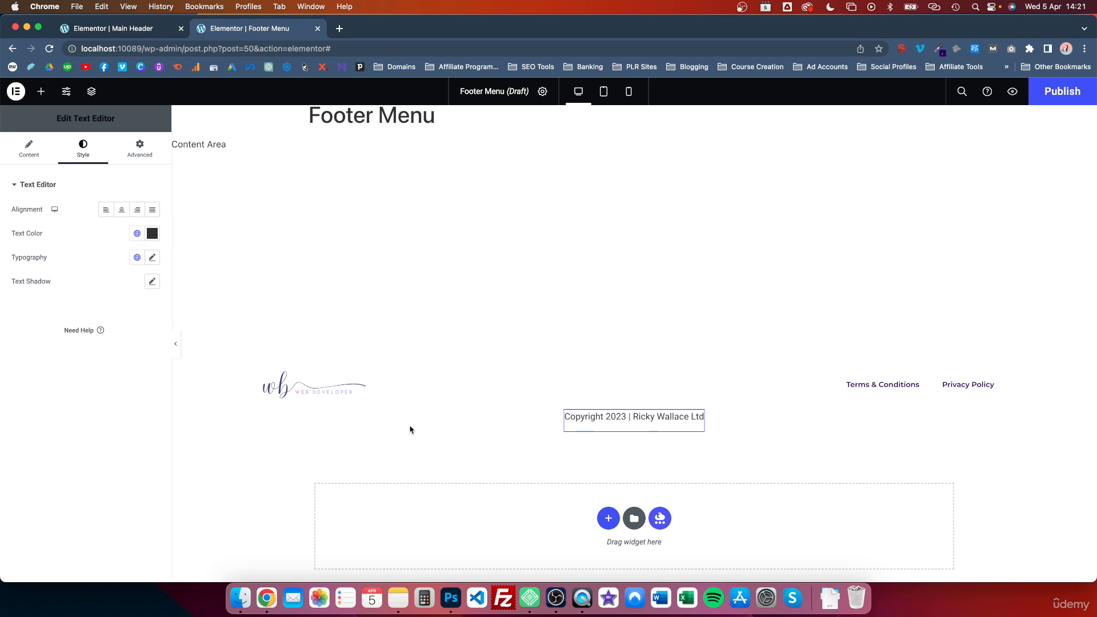
left_click(153, 257)
left_click(137, 314)
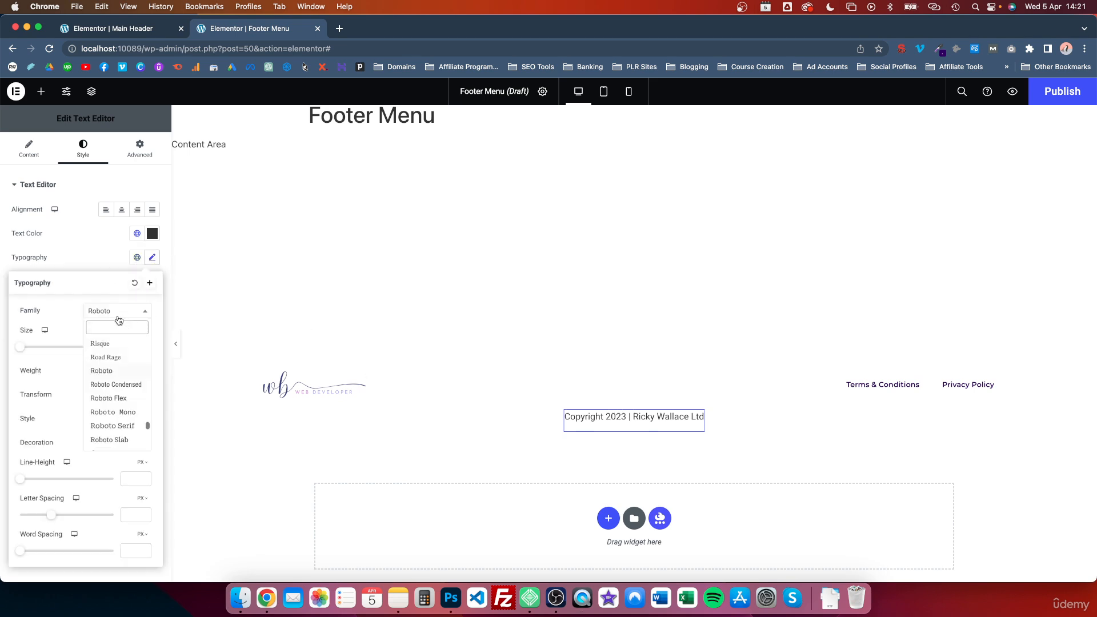
type("montserrat")
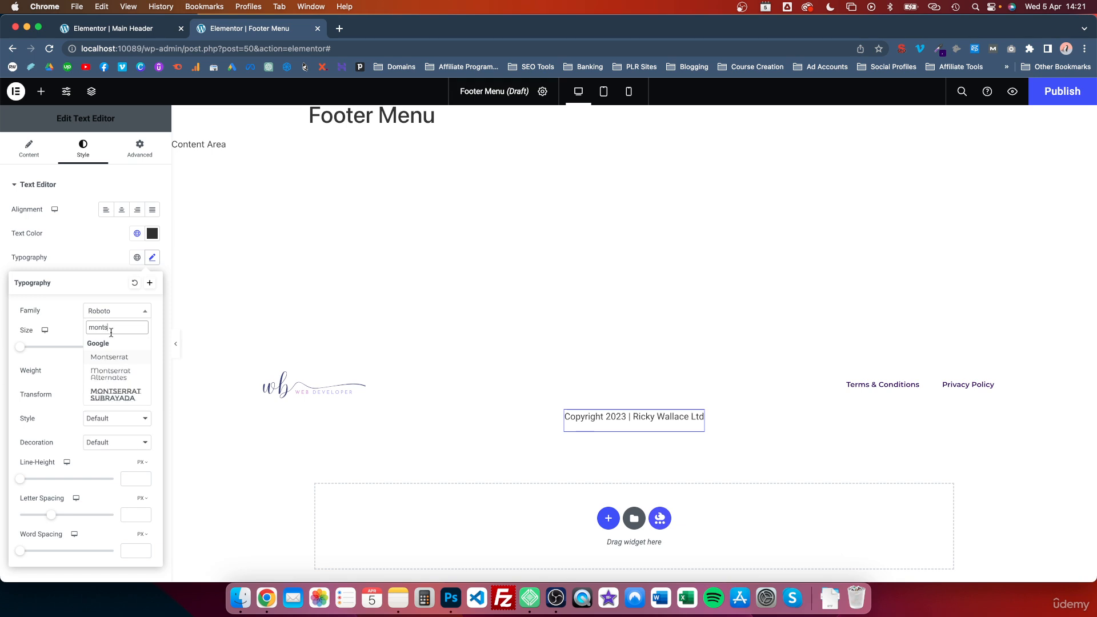
left_click(115, 359)
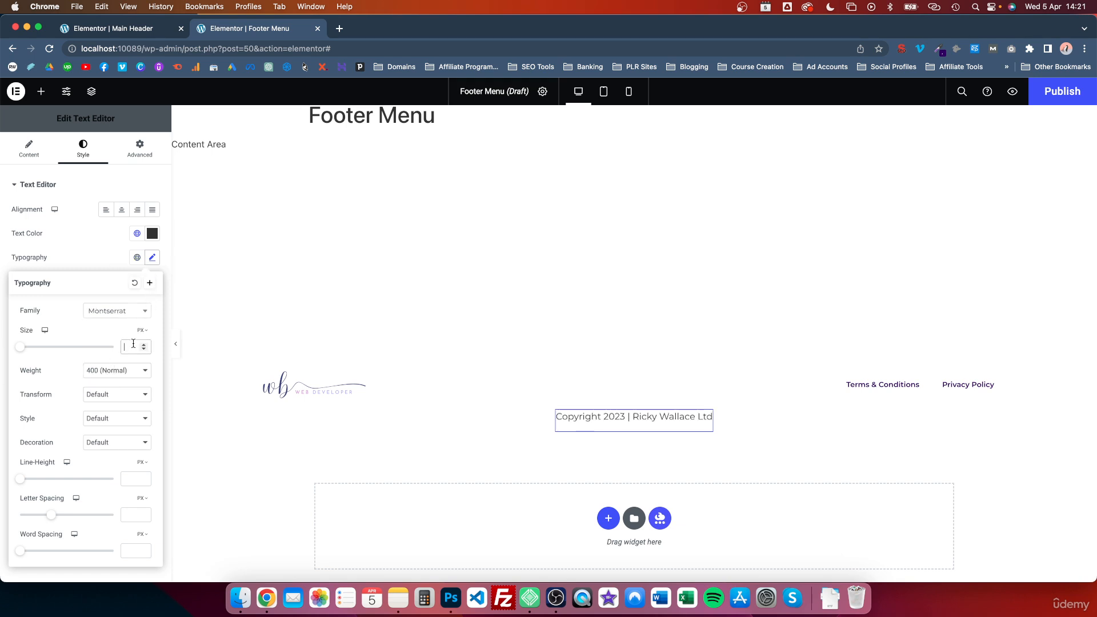
- Set the copyright text's font size, switching the unit to REM and adjusting the value
left_click(133, 343)
type("0.6")
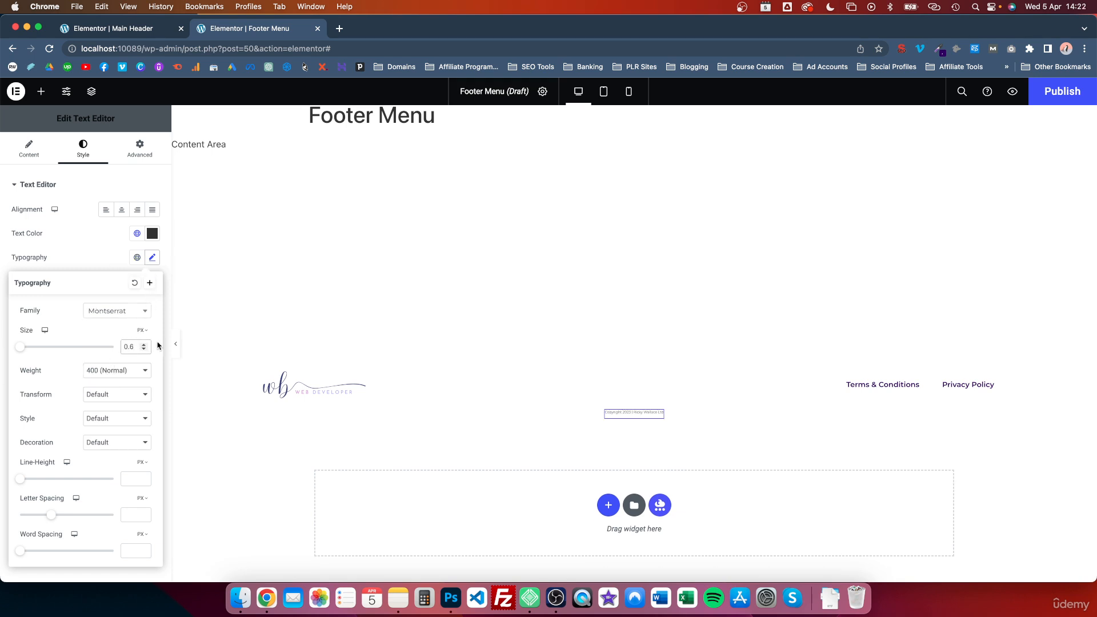
key("BackSpace")
type("7")
left_click(142, 331)
left_click(142, 360)
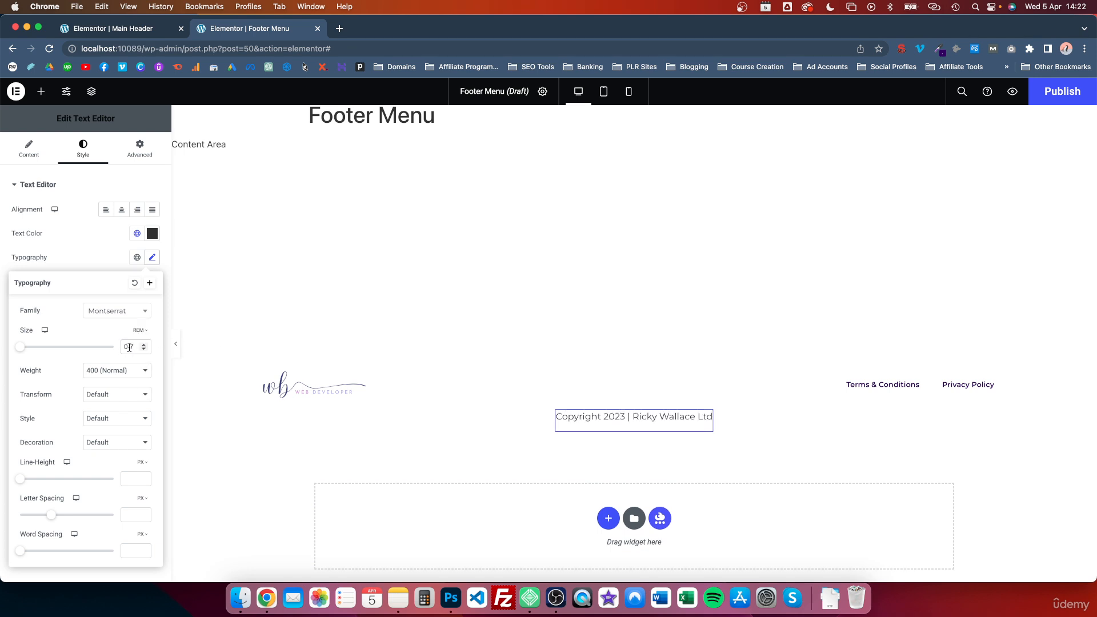
left_click(144, 350)
left_click(144, 350)
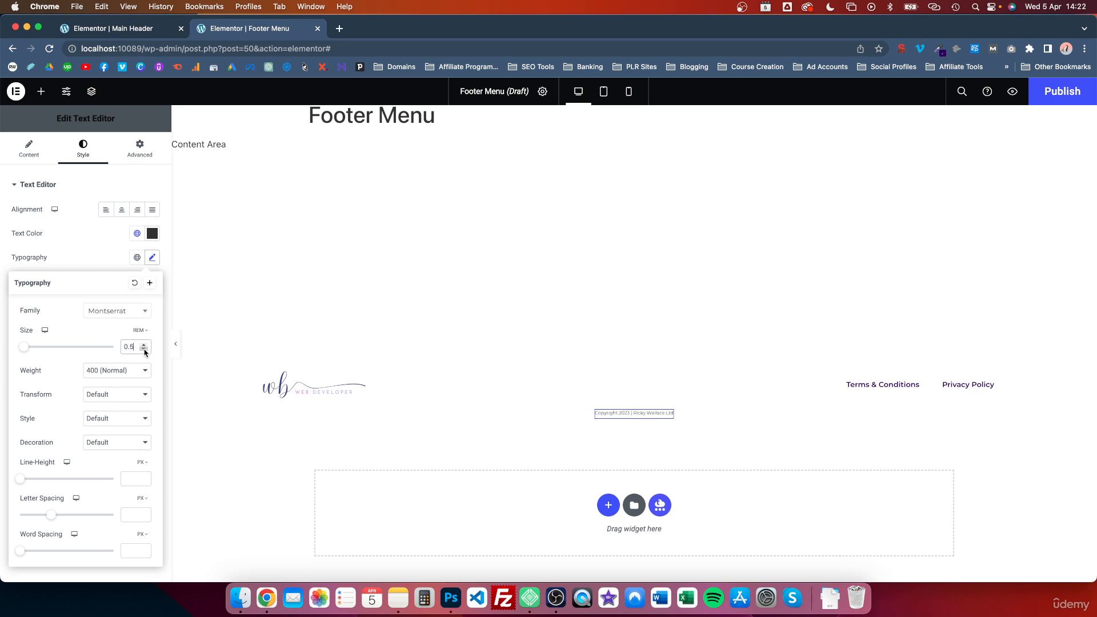
left_click(143, 344)
left_click(103, 250)
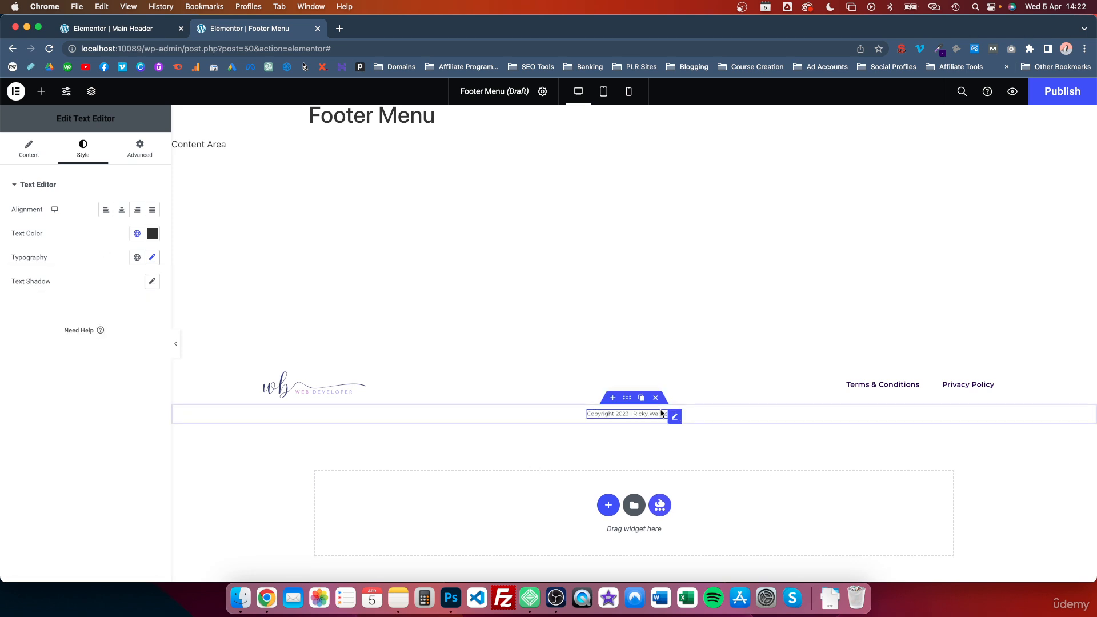
- Give the copyright container a classic background using the global Primary color
left_click(628, 400)
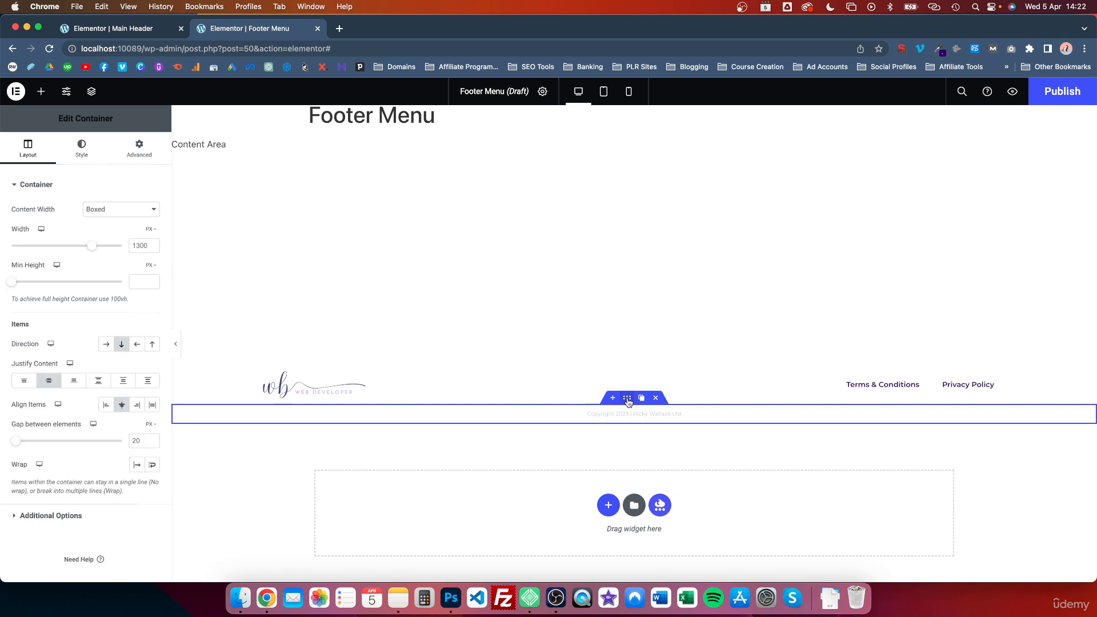
left_click(84, 153)
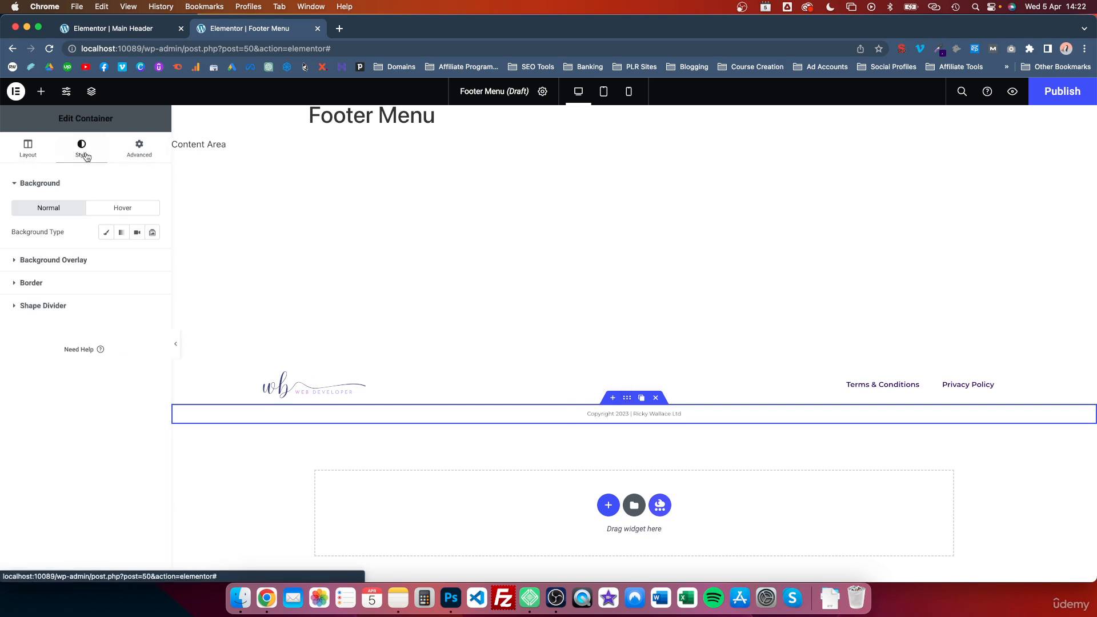
left_click(104, 235)
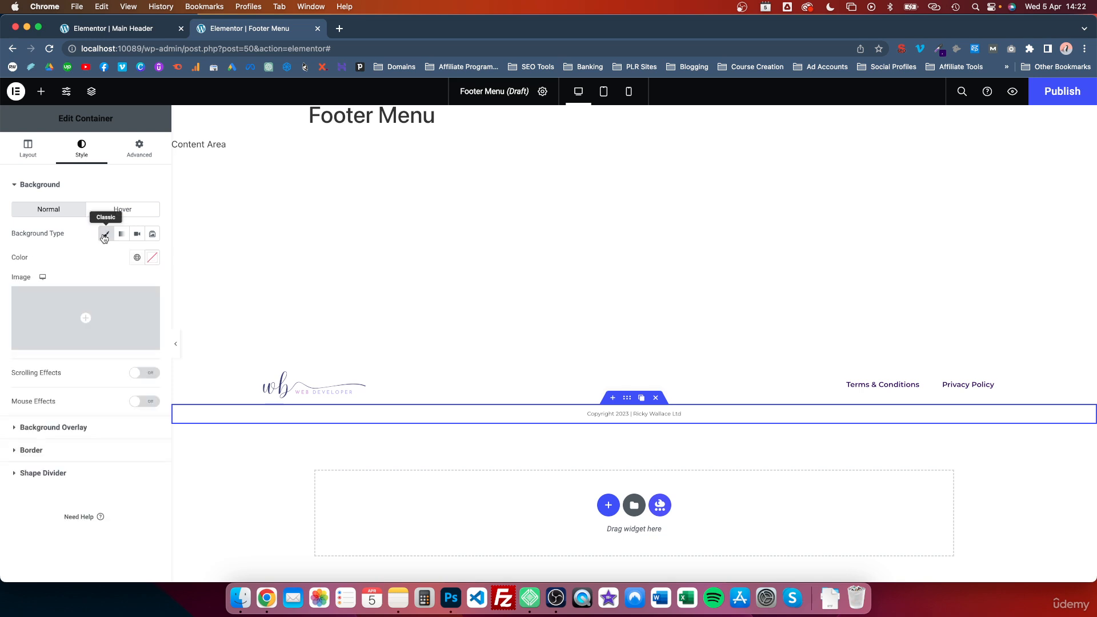
left_click(135, 258)
left_click(49, 312)
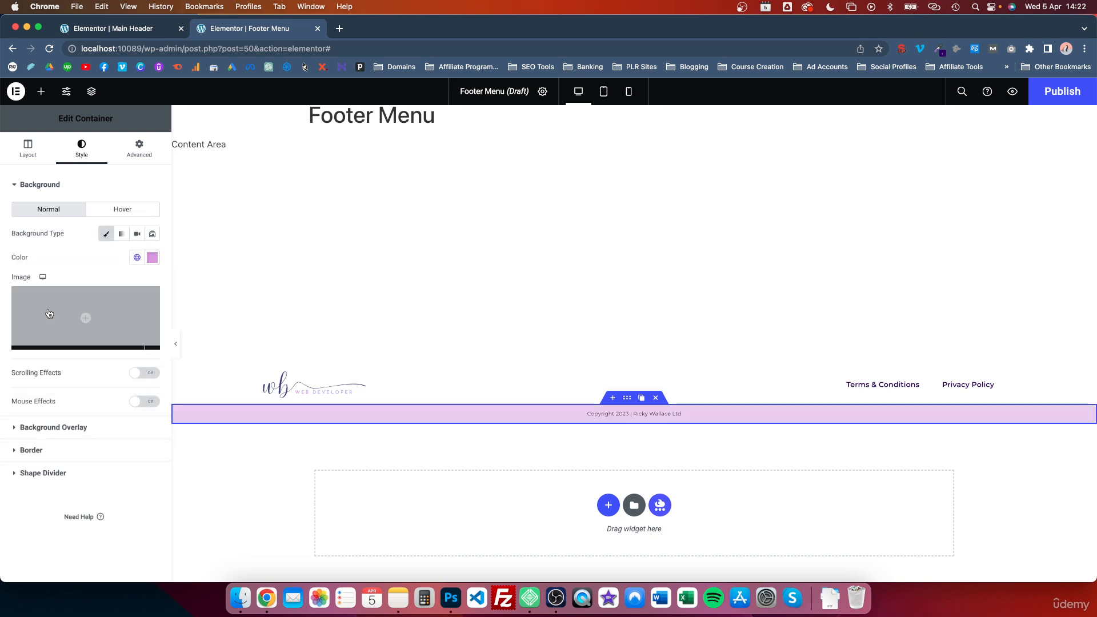
left_click(138, 258)
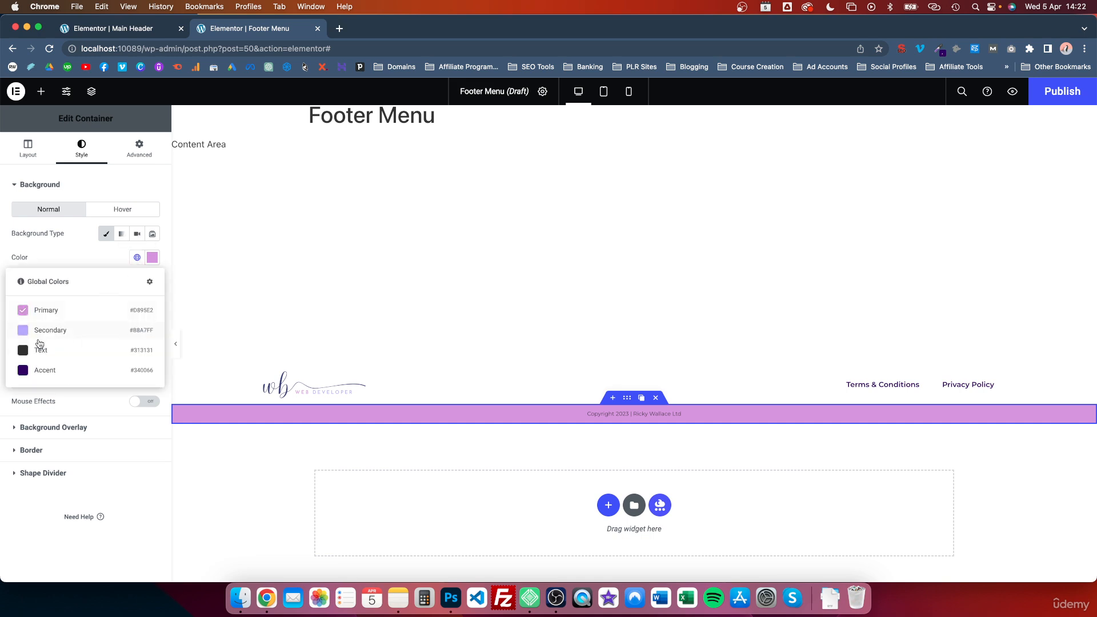
left_click(38, 370)
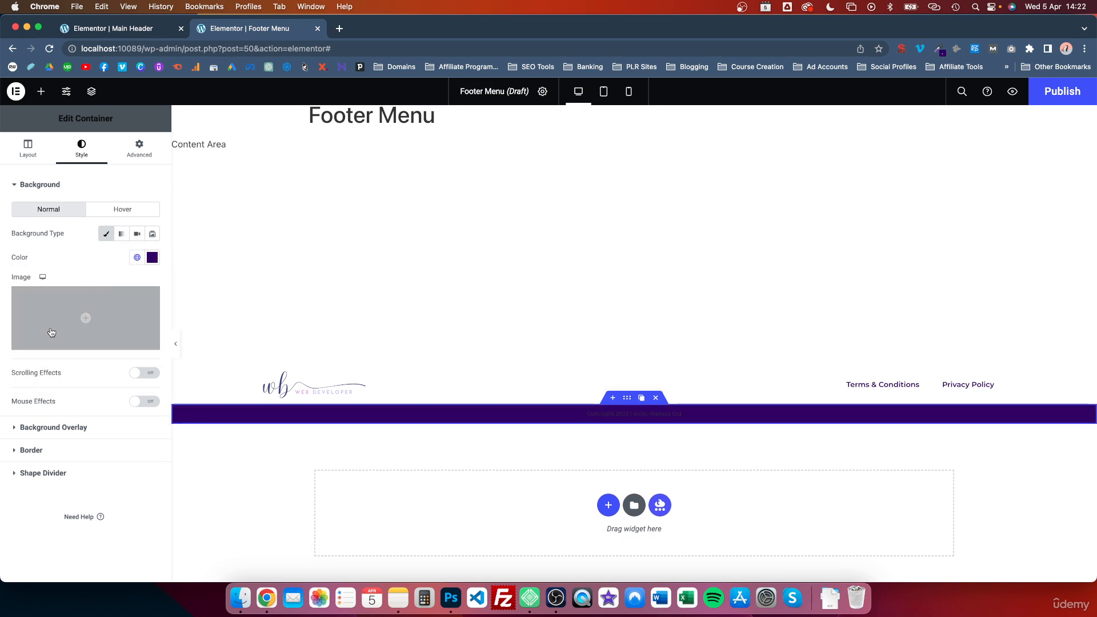
left_click(137, 258)
left_click(46, 332)
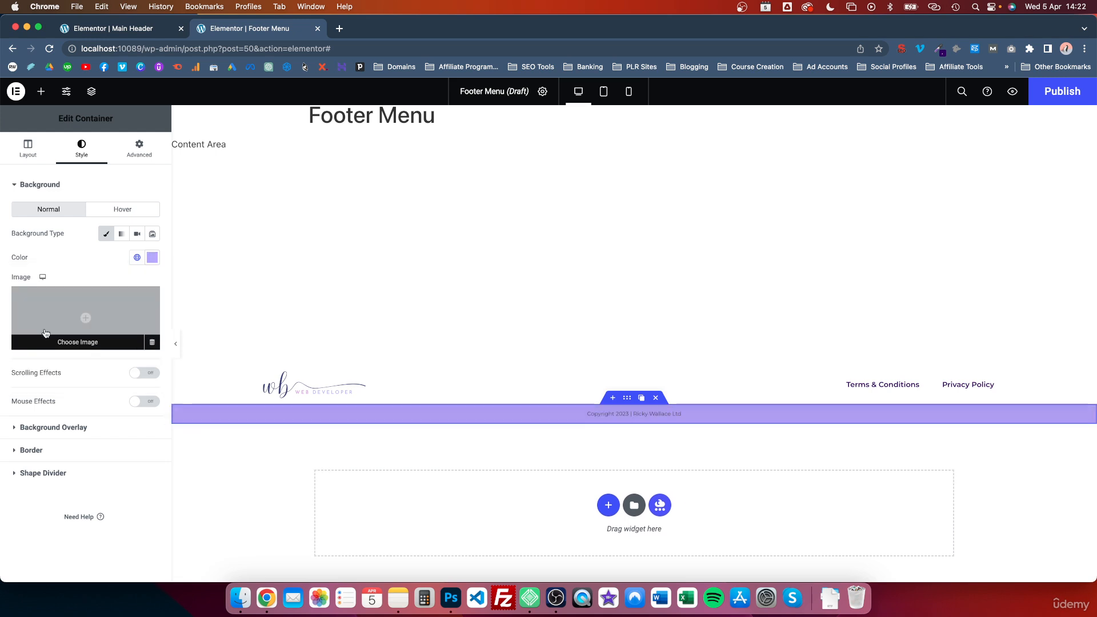
left_click(137, 257)
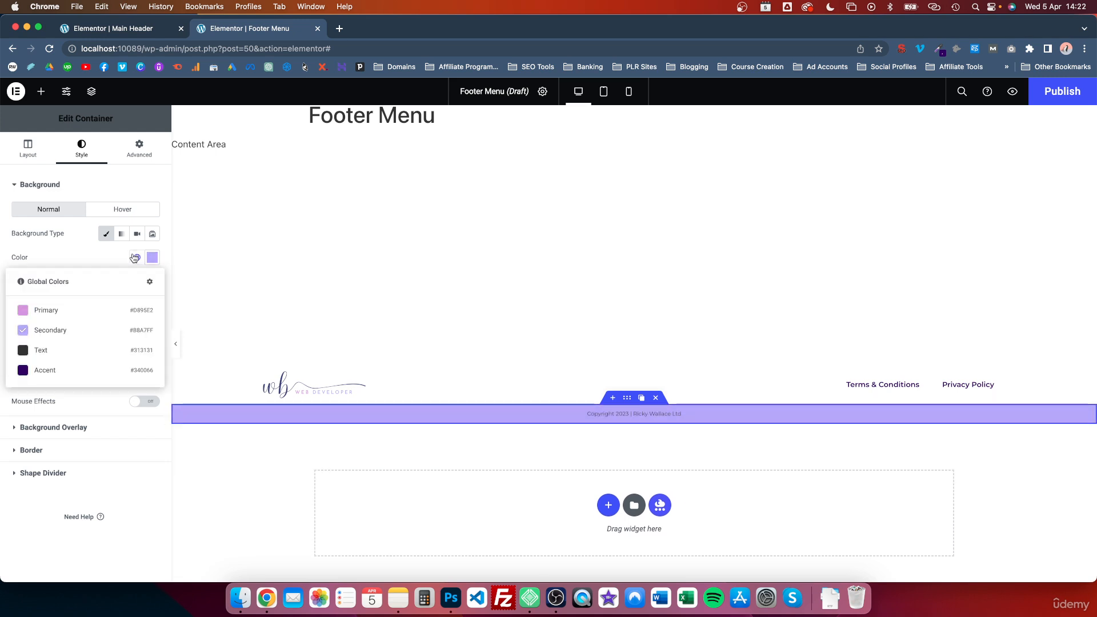
left_click(44, 318)
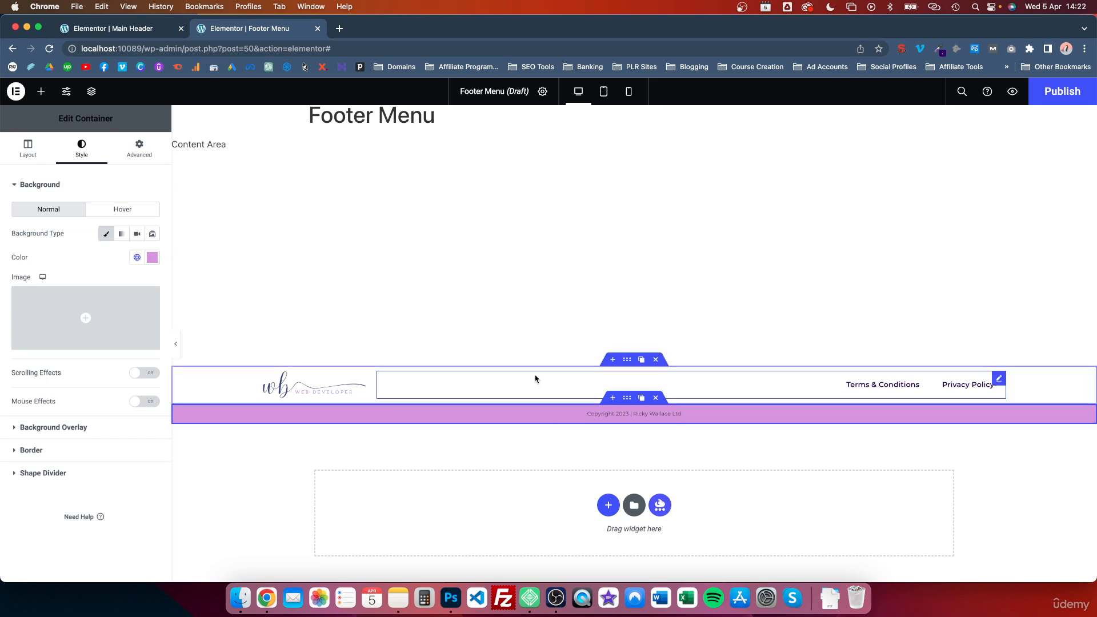
- Set the logo-and-menu container's classic background color to light grey #E1E1E1
left_click(626, 361)
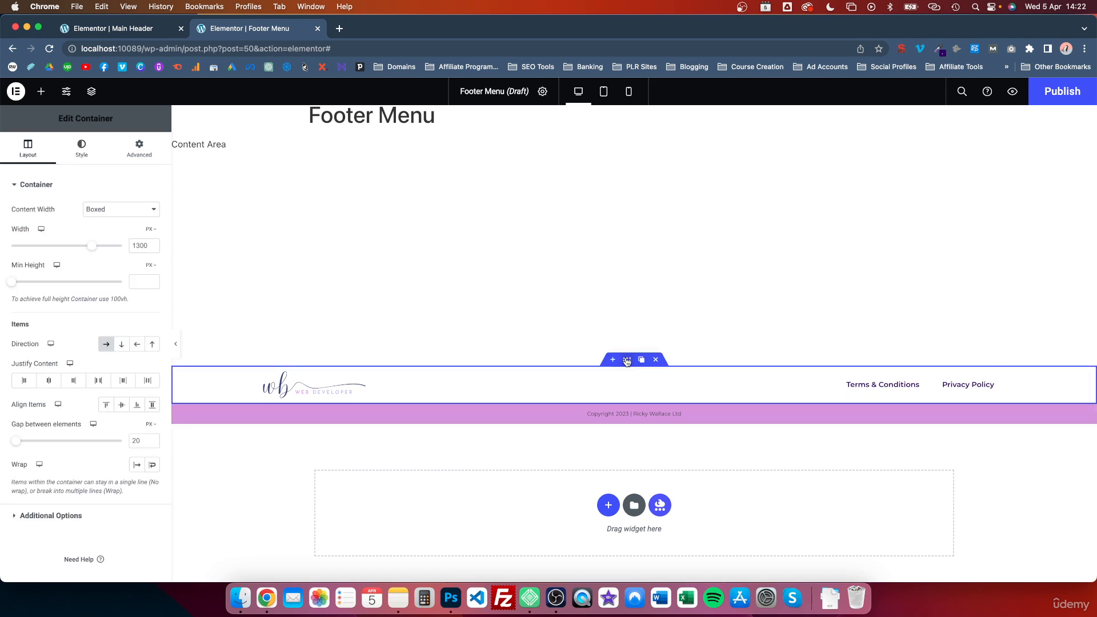
left_click(81, 149)
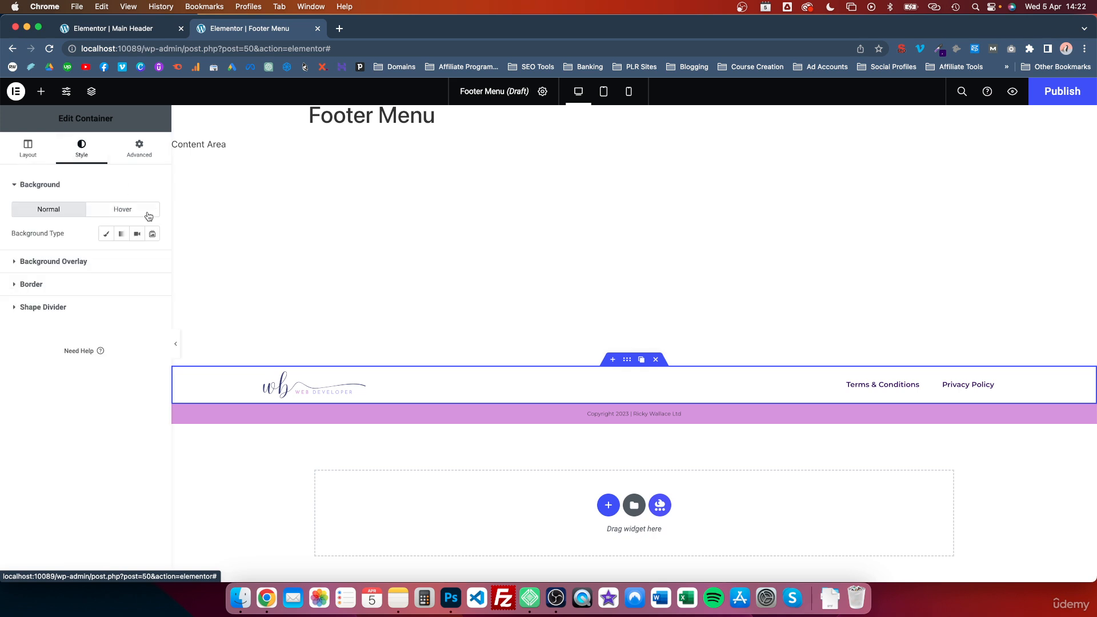
left_click(106, 235)
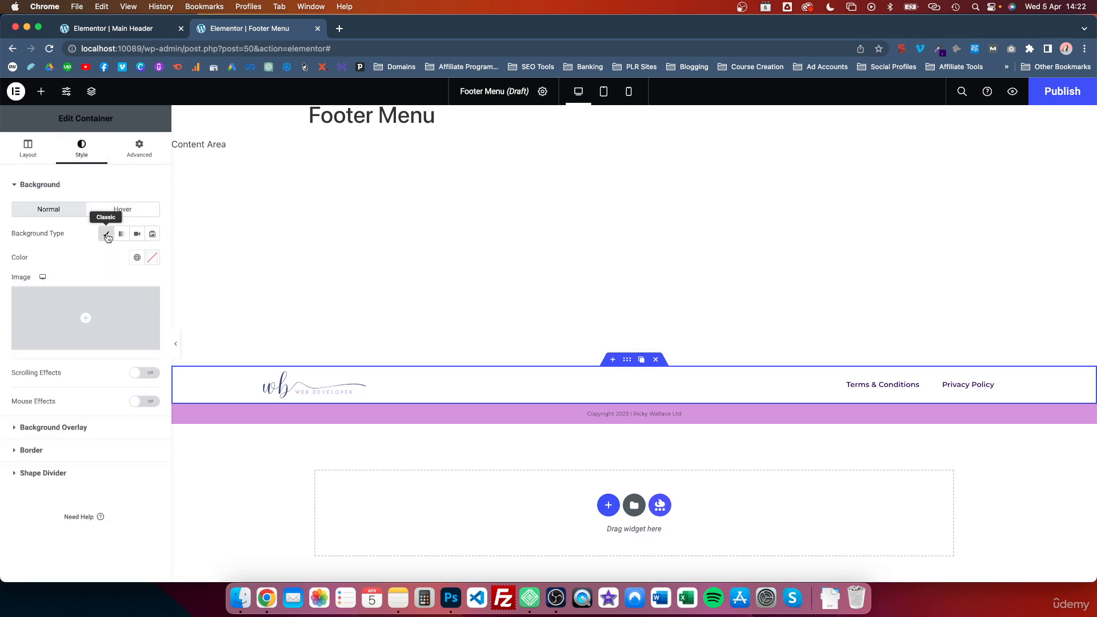
left_click(152, 257)
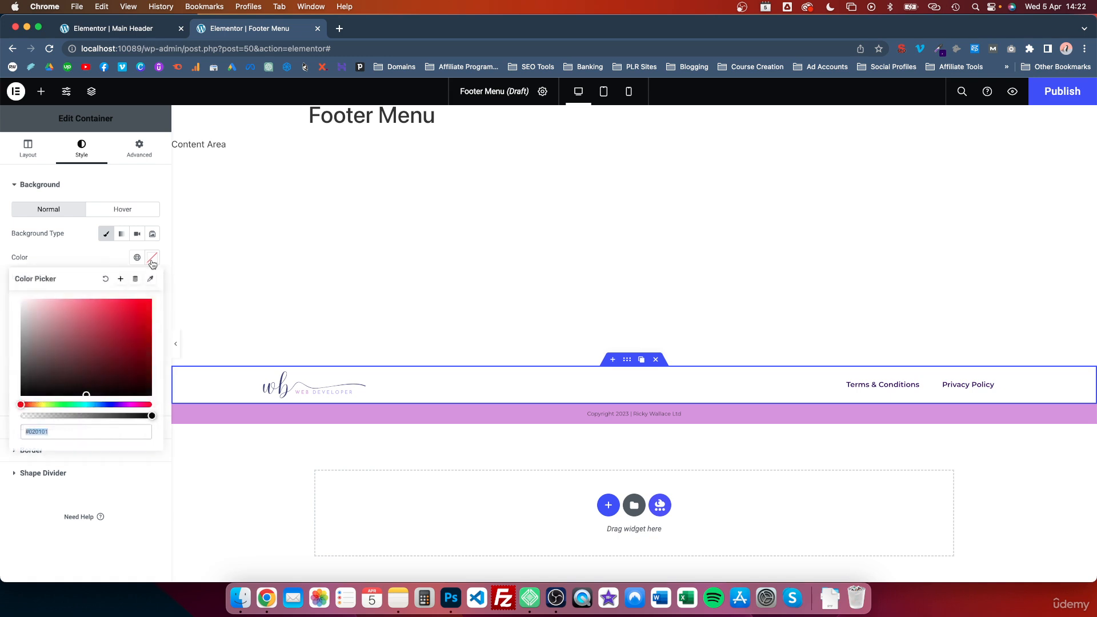
left_click_drag(47, 374, 1, 417)
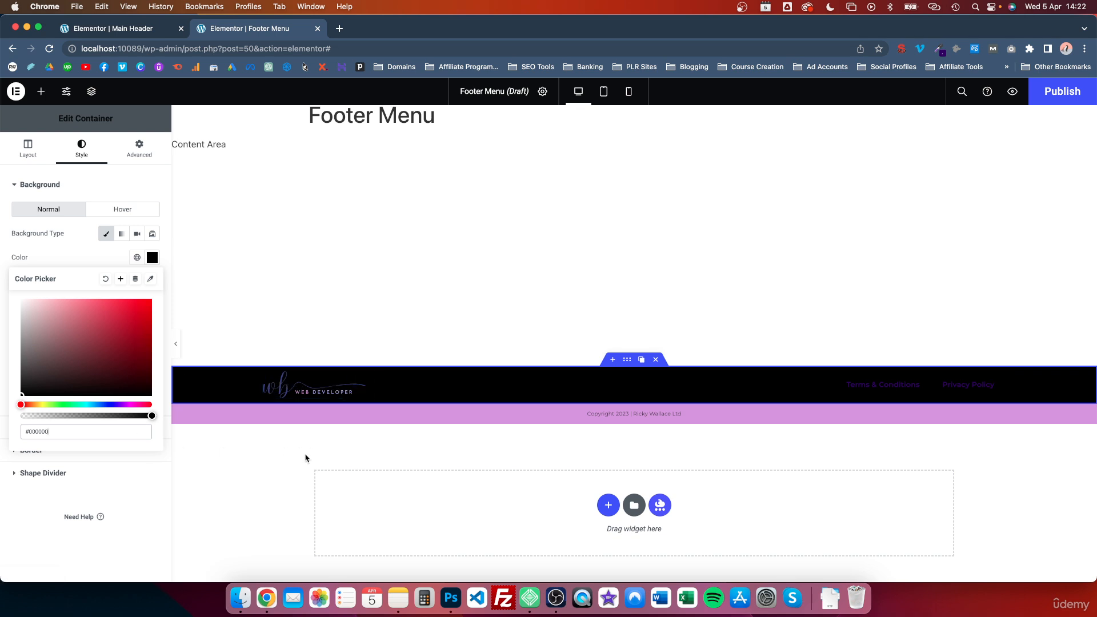
left_click(30, 346)
left_click_drag(31, 346, 1, 313)
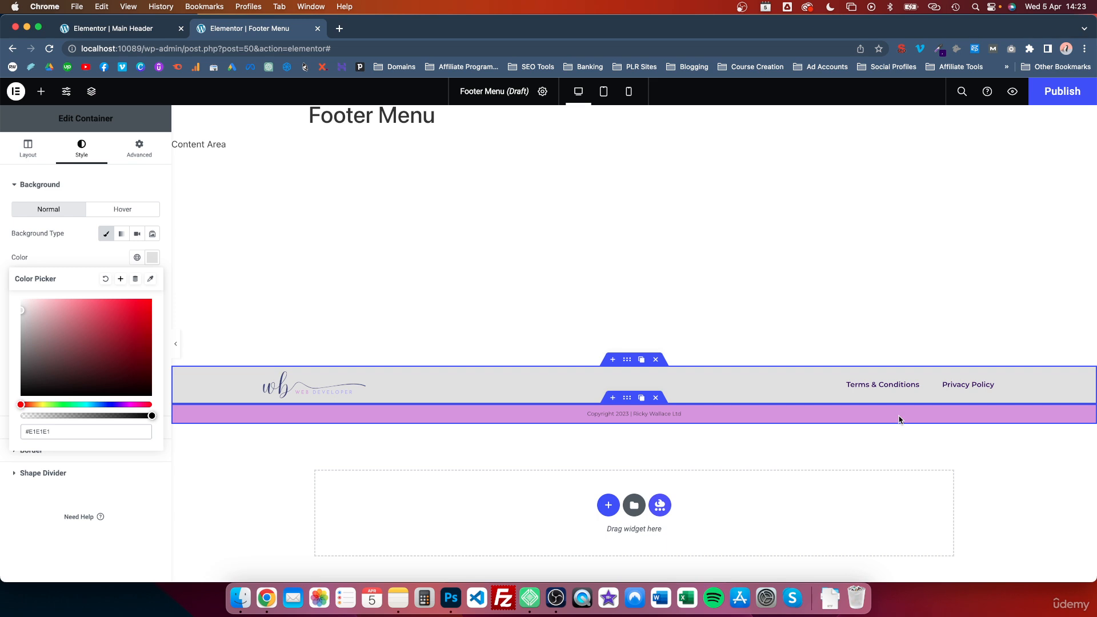
- Publish the footer template with the display condition including the entire site
left_click(1055, 96)
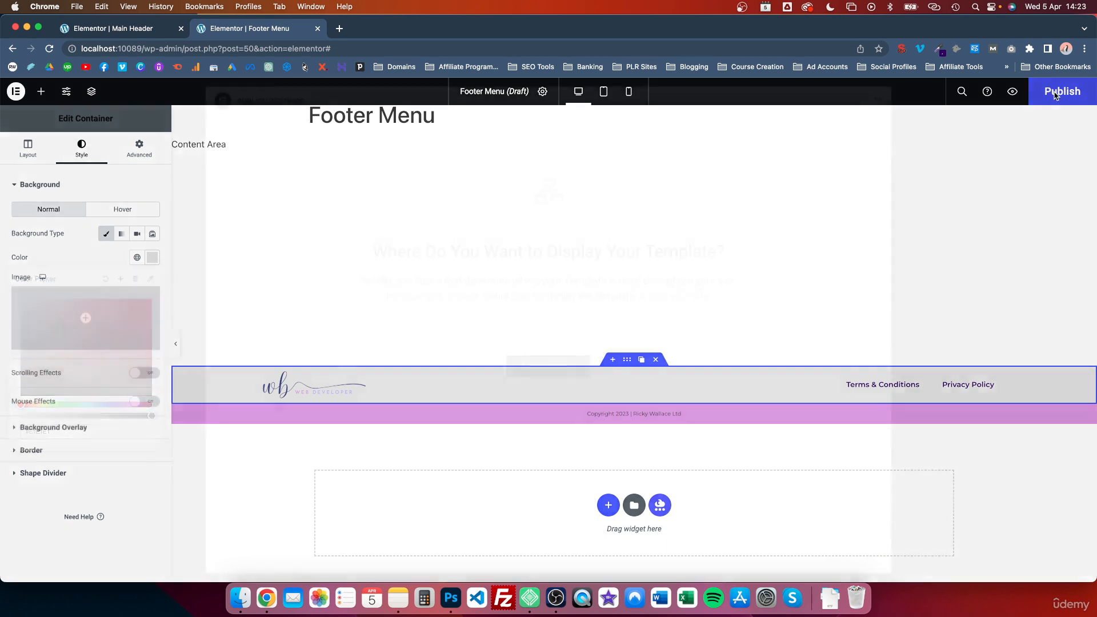
left_click(561, 374)
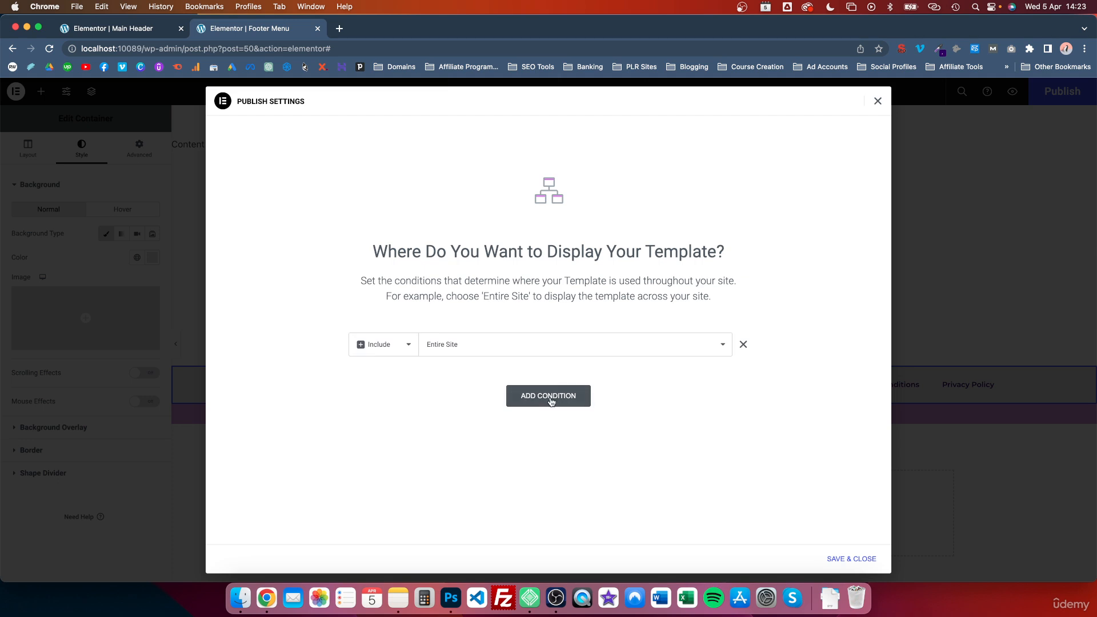
left_click(551, 402)
left_click(742, 373)
left_click(867, 559)
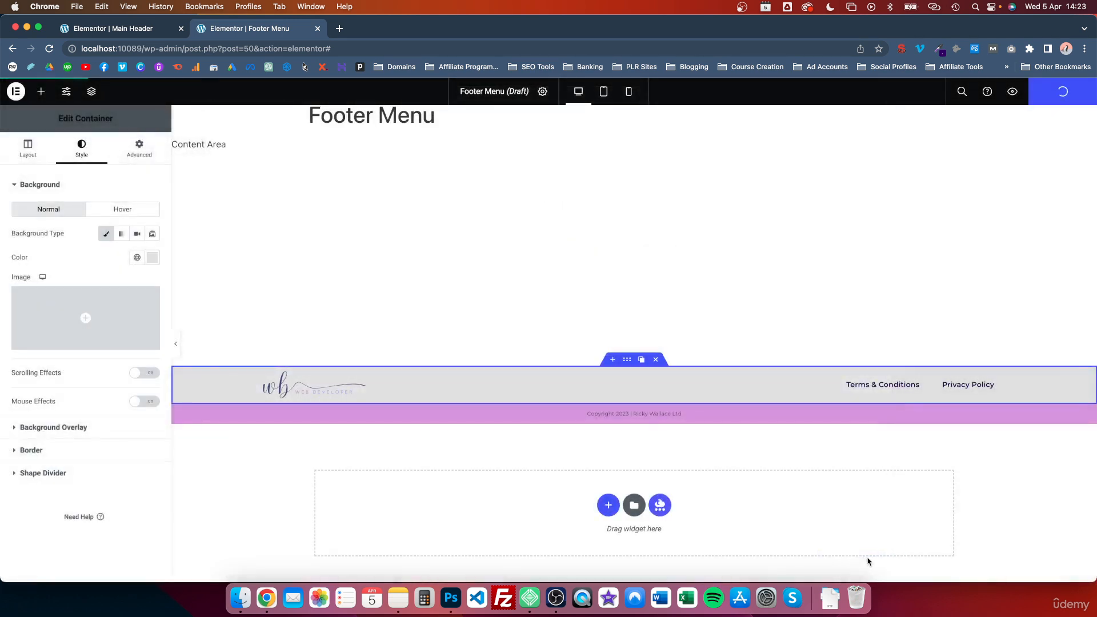